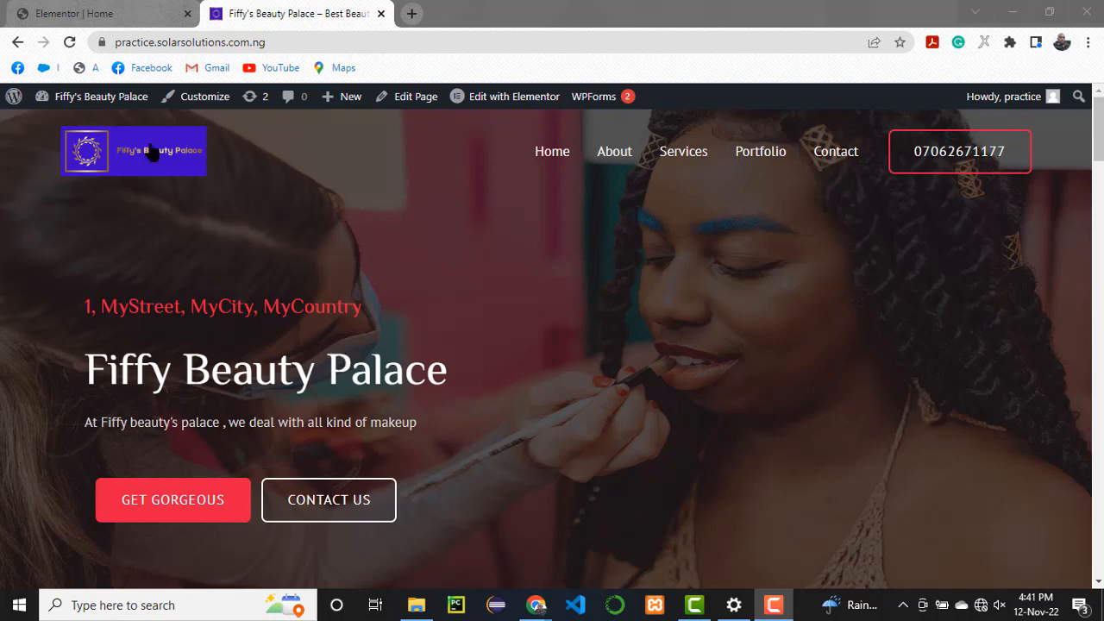
Examine the live home page's hero banner and the My Beauty Studio welcome section.
click(97, 26)
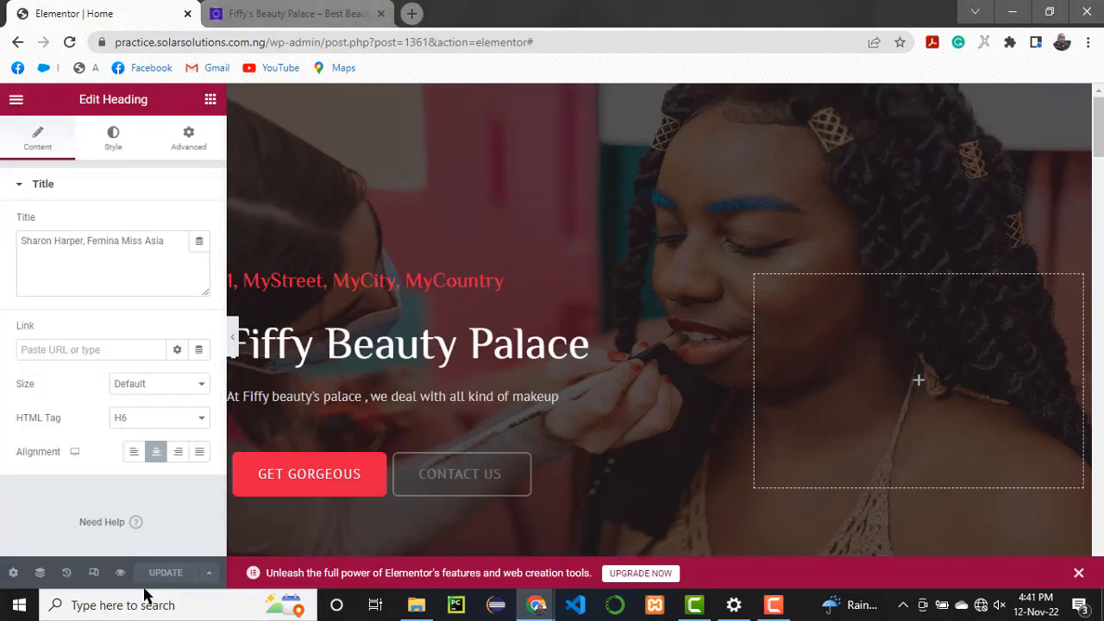
click(289, 13)
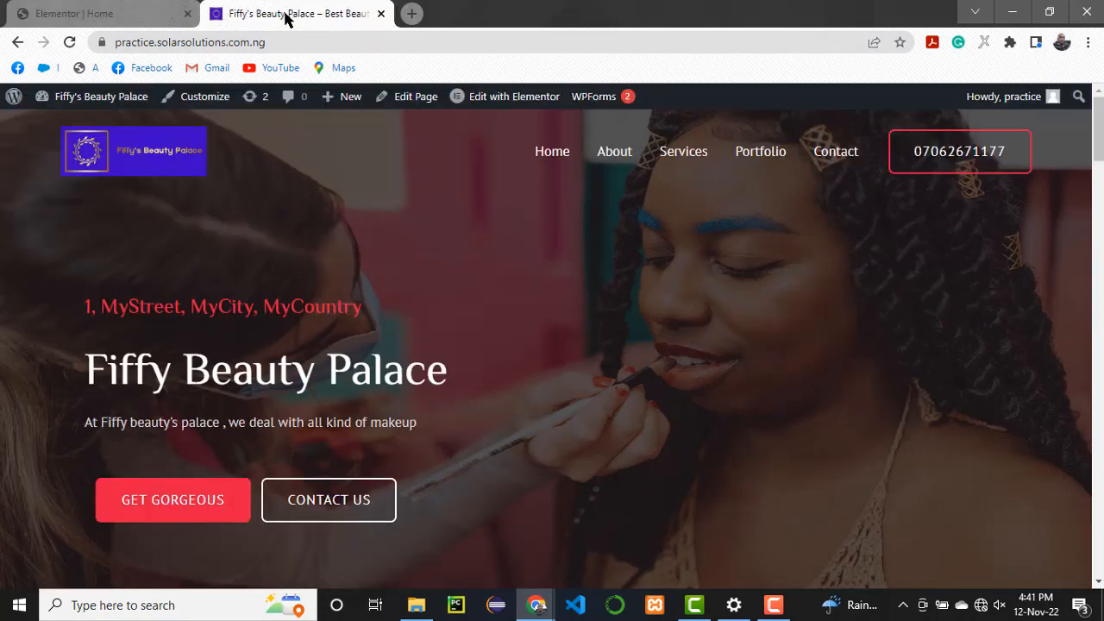
scroll(454, 306, down, 3)
scroll(454, 305, up, 3)
scroll(301, 388, down, 1)
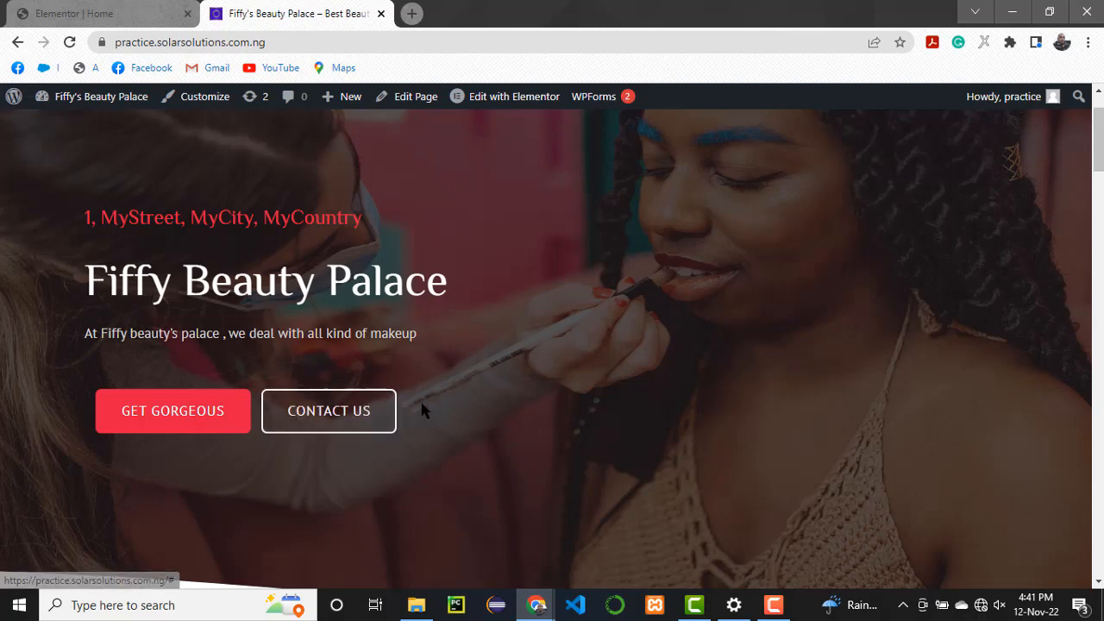
scroll(421, 403, down, 4)
scroll(422, 410, down, 3)
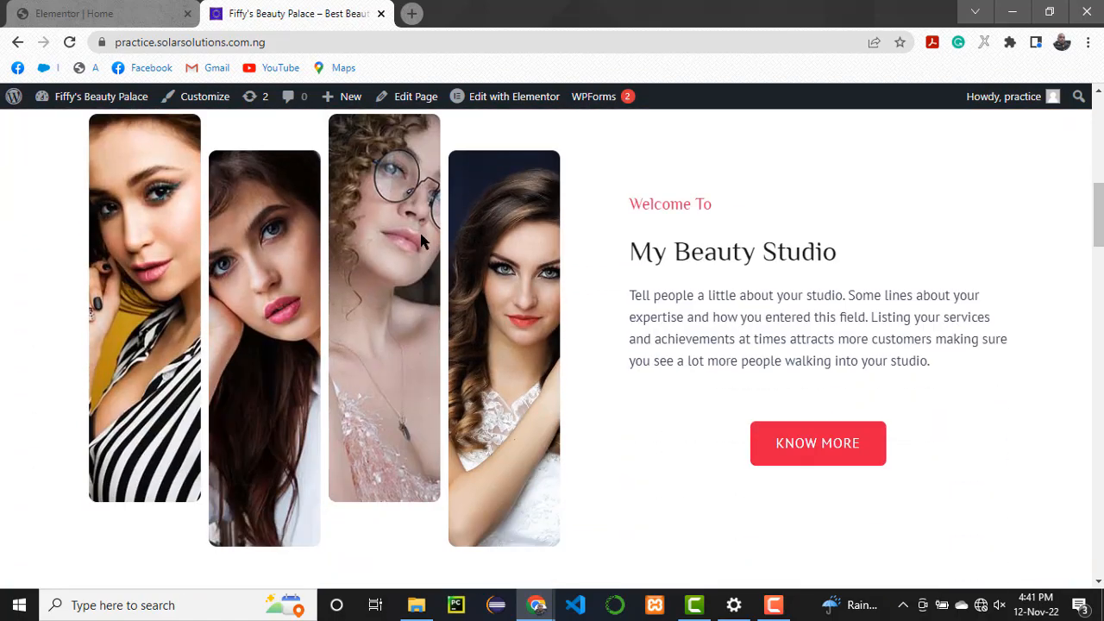
scroll(631, 394, up, 2)
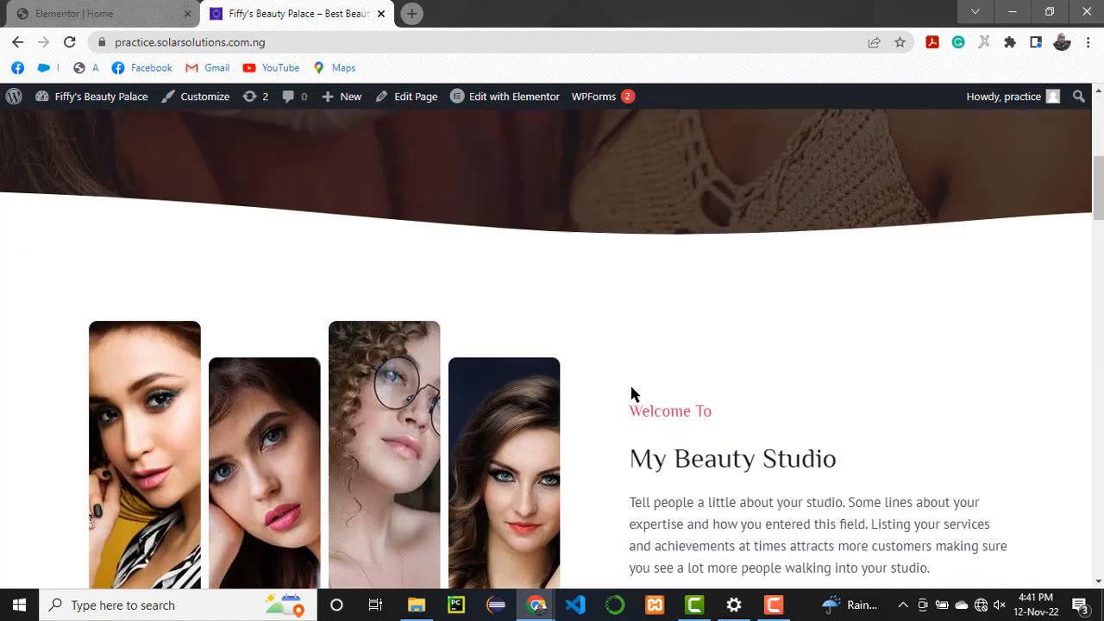
scroll(631, 394, up, 5)
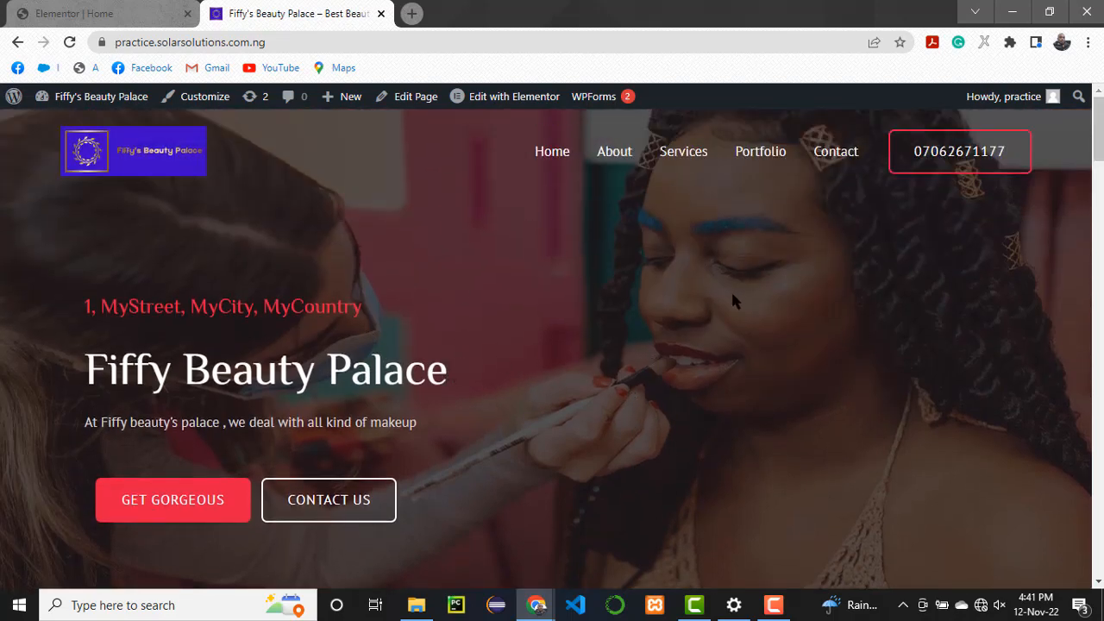
Look through the home page's services, priced beauty solutions, reviews and footer, ending back at the header.
scroll(755, 294, down, 10)
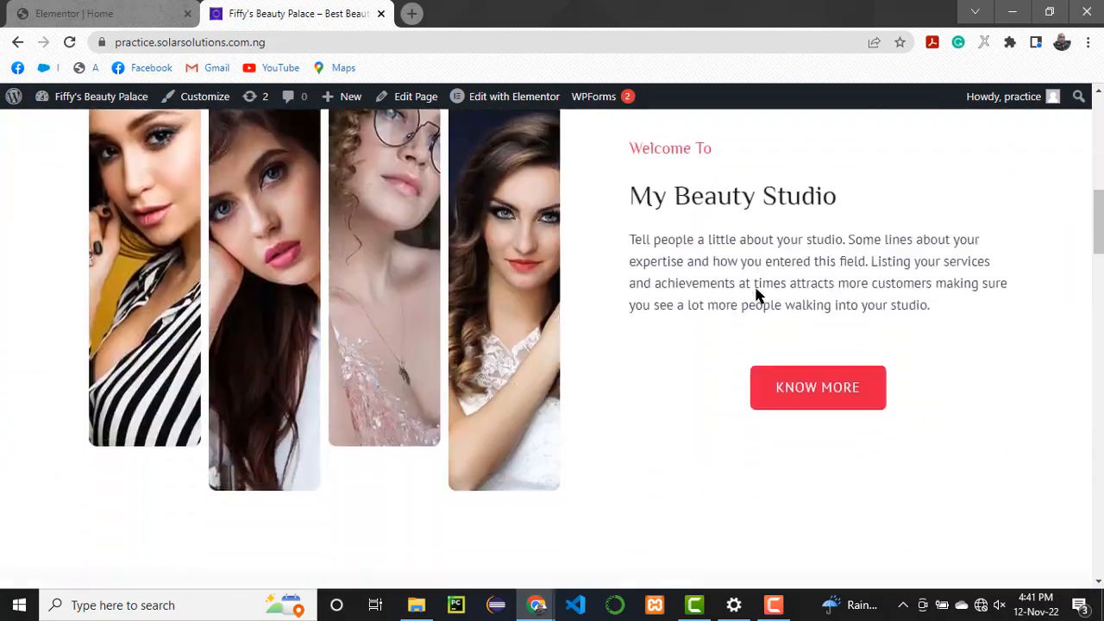
scroll(756, 295, up, 6)
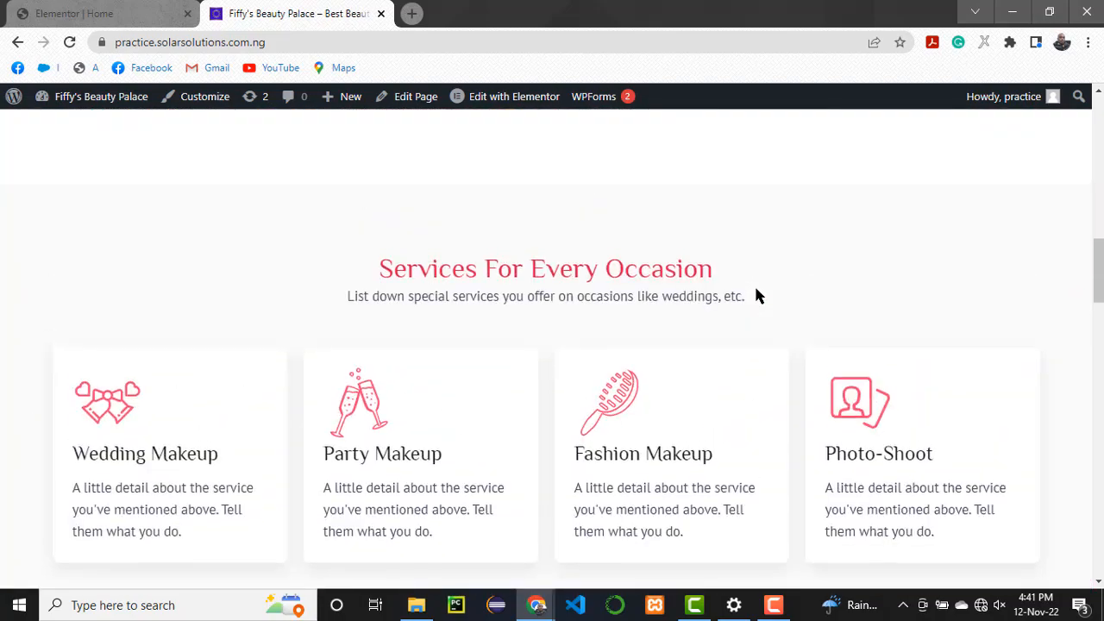
scroll(755, 295, down, 5)
scroll(756, 295, down, 10)
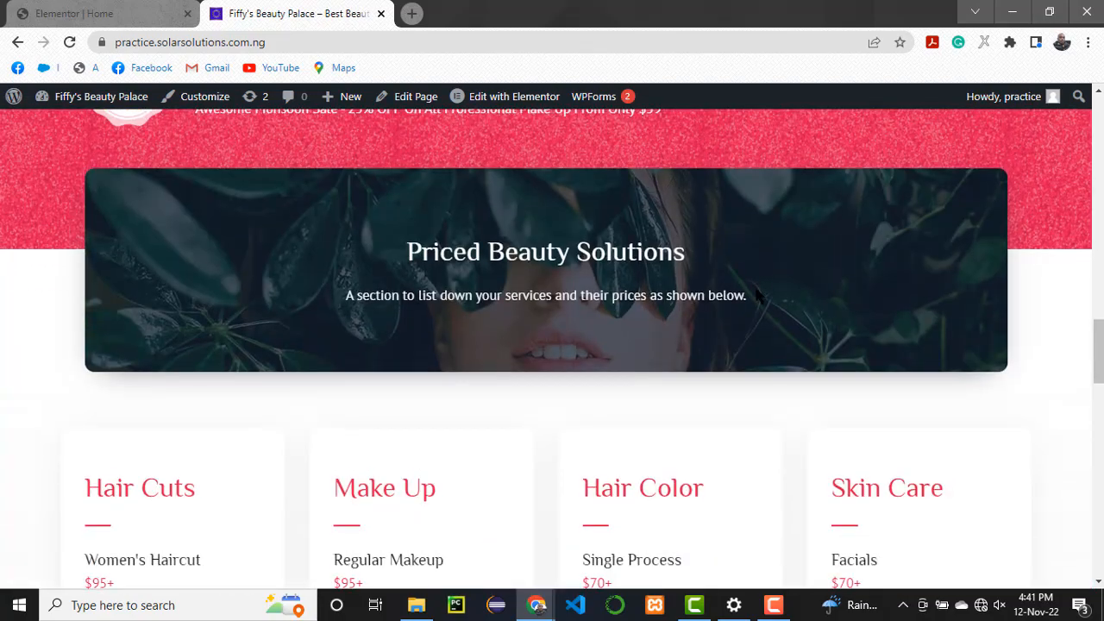
scroll(755, 295, down, 4)
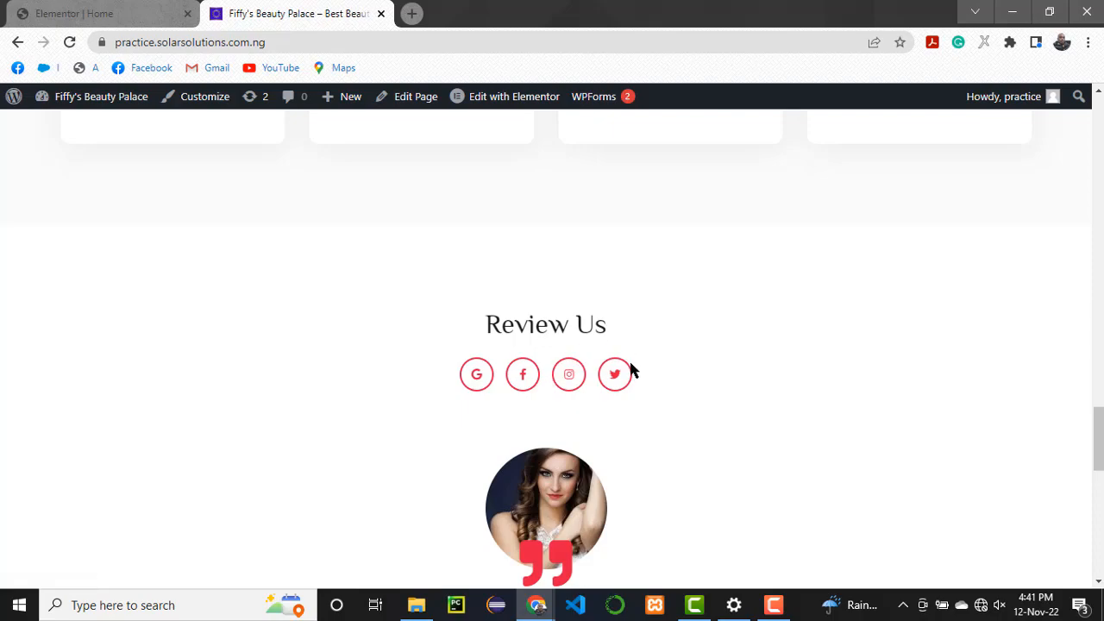
scroll(559, 471, down, 4)
scroll(559, 470, down, 3)
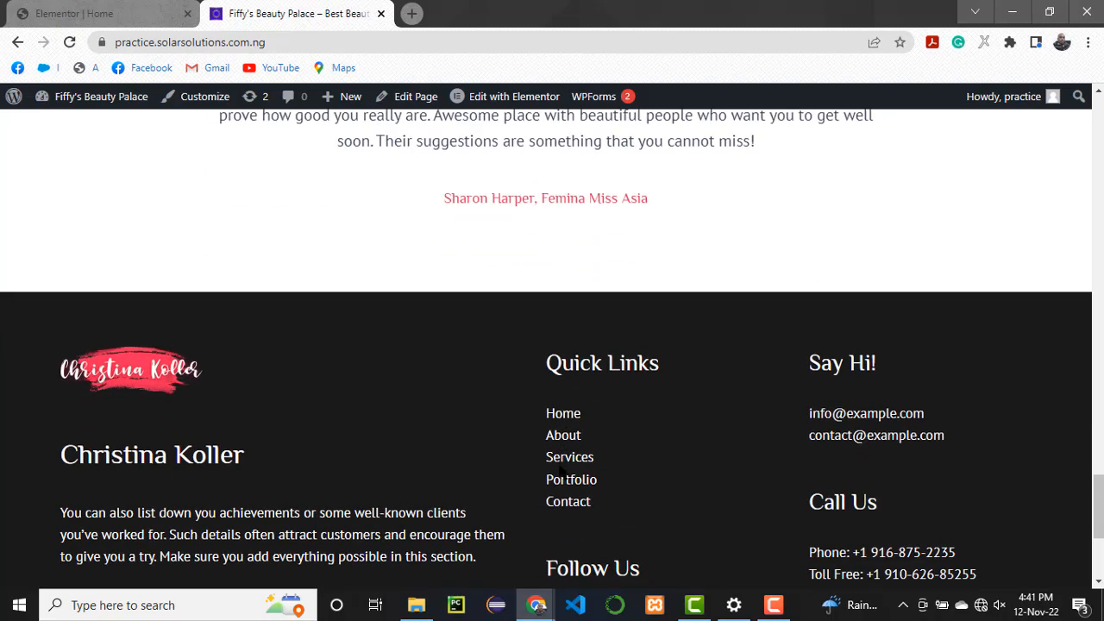
scroll(558, 471, up, 4)
scroll(559, 470, up, 20)
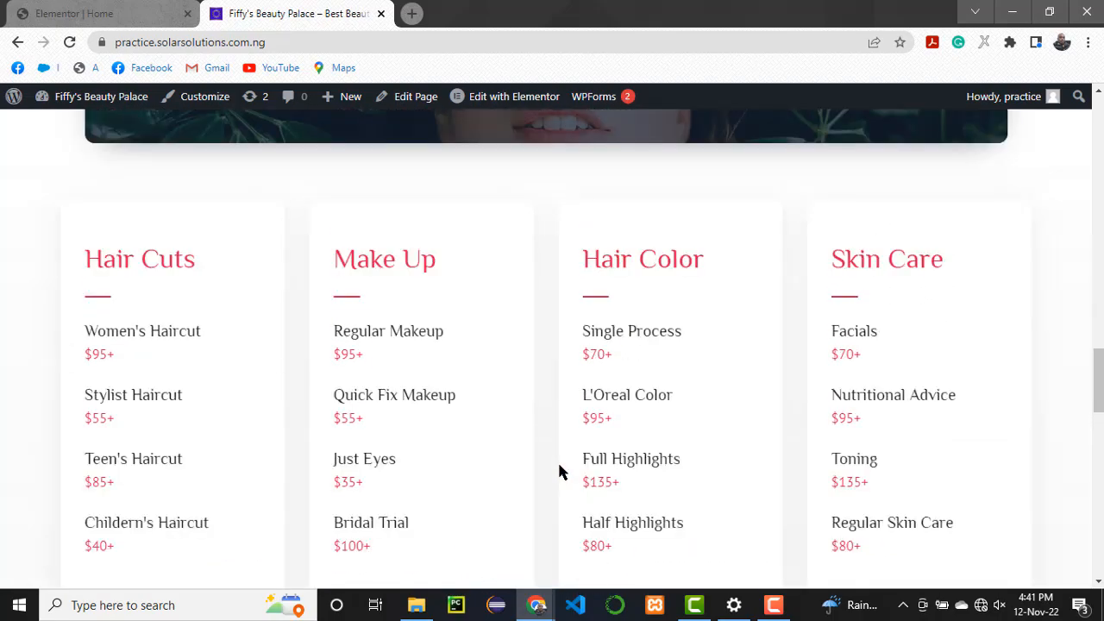
scroll(559, 471, up, 5)
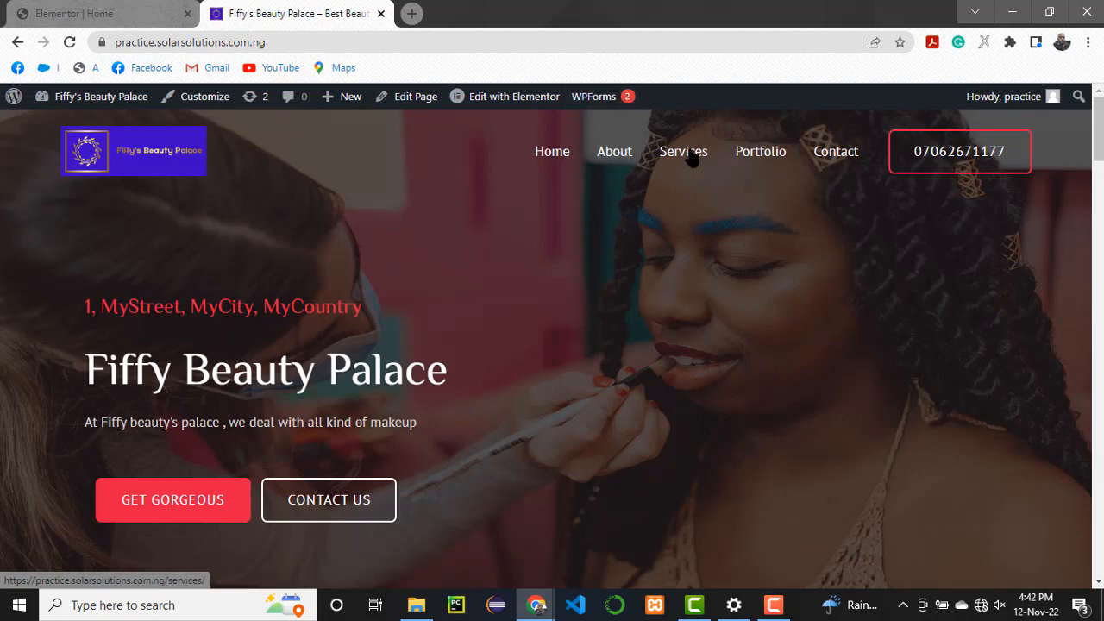
Leave the Elementor editor for the Home page and go back to the WordPress list of all pages.
click(86, 18)
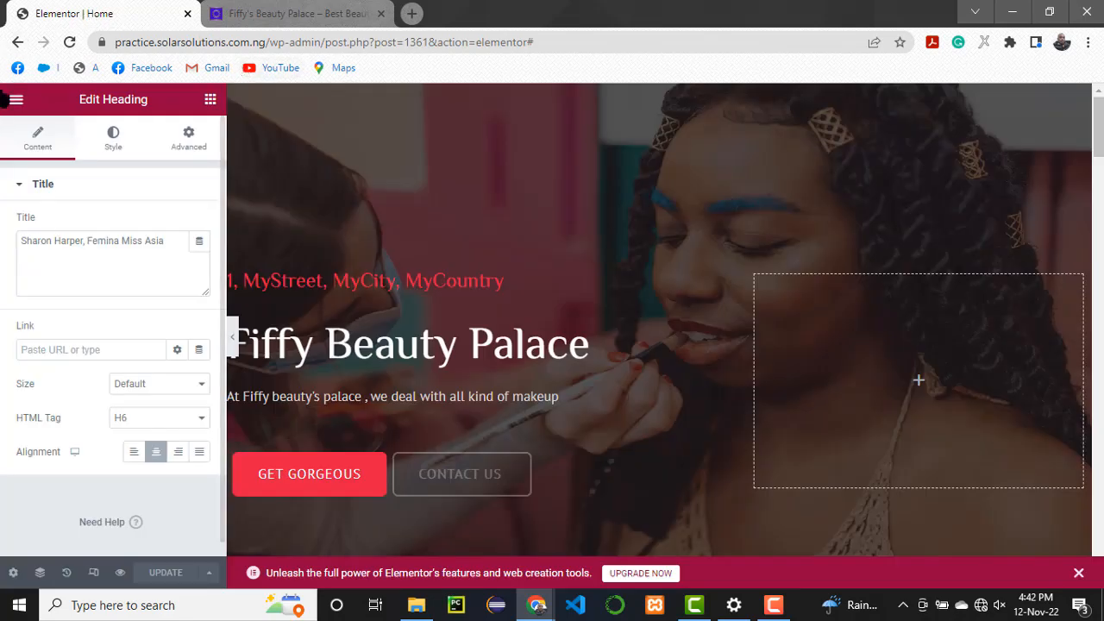
click(15, 43)
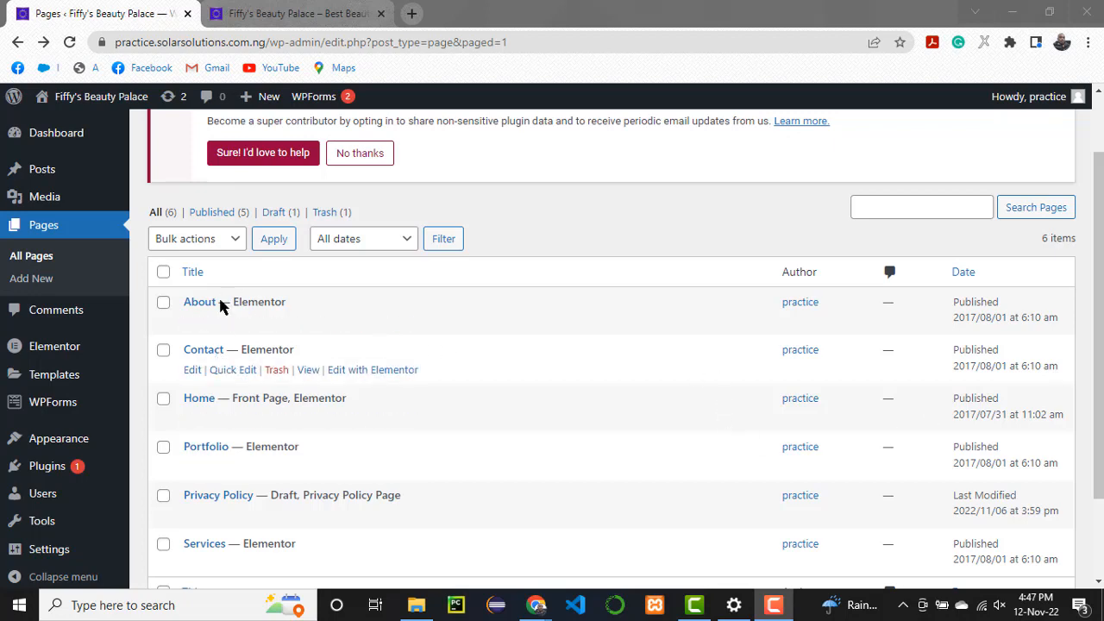
Open the live site's About page and look through its story, team and footer sections.
click(291, 15)
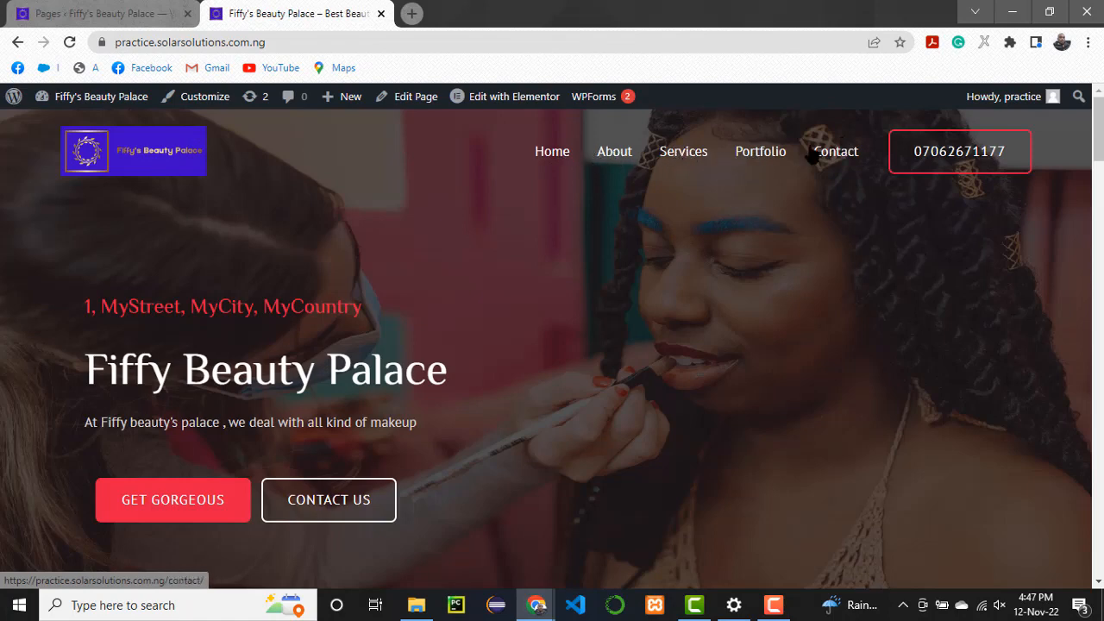
click(623, 153)
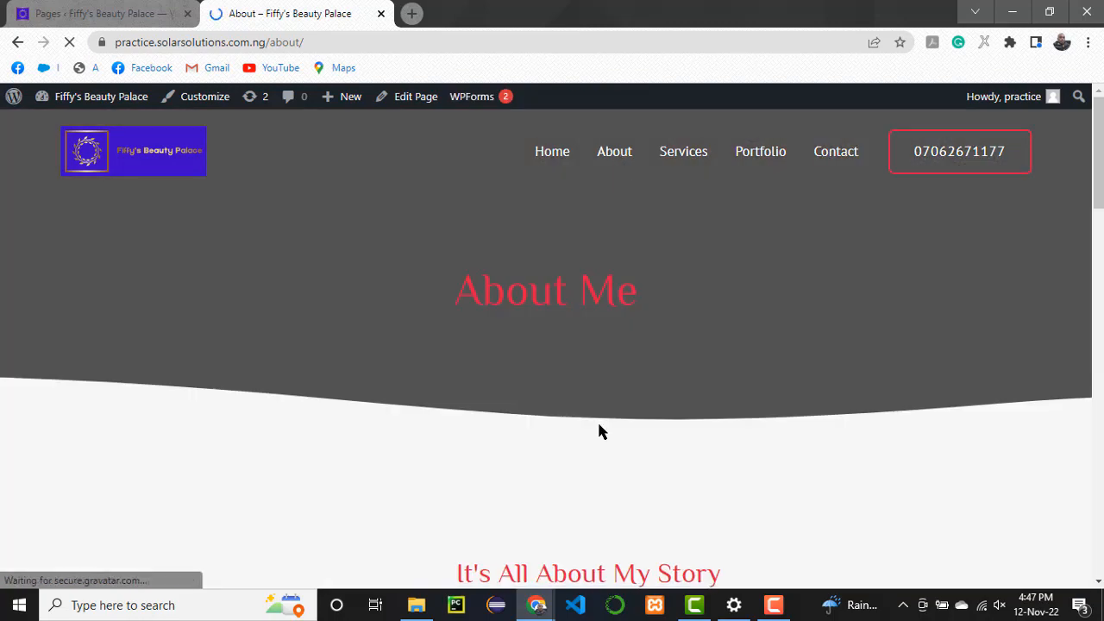
scroll(600, 431, down, 2)
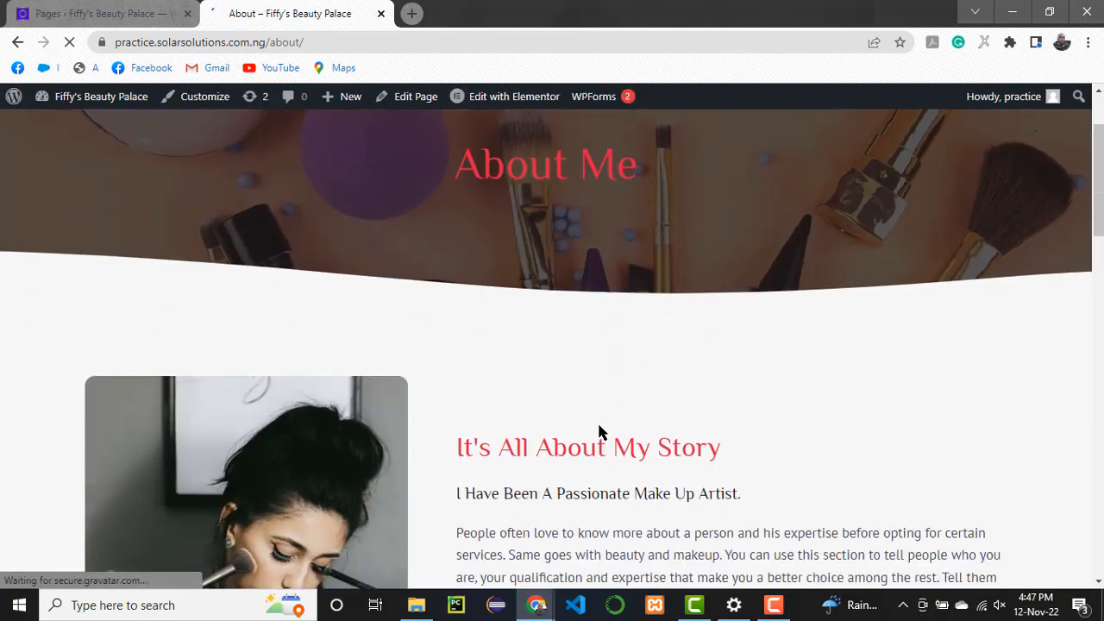
scroll(599, 424, down, 10)
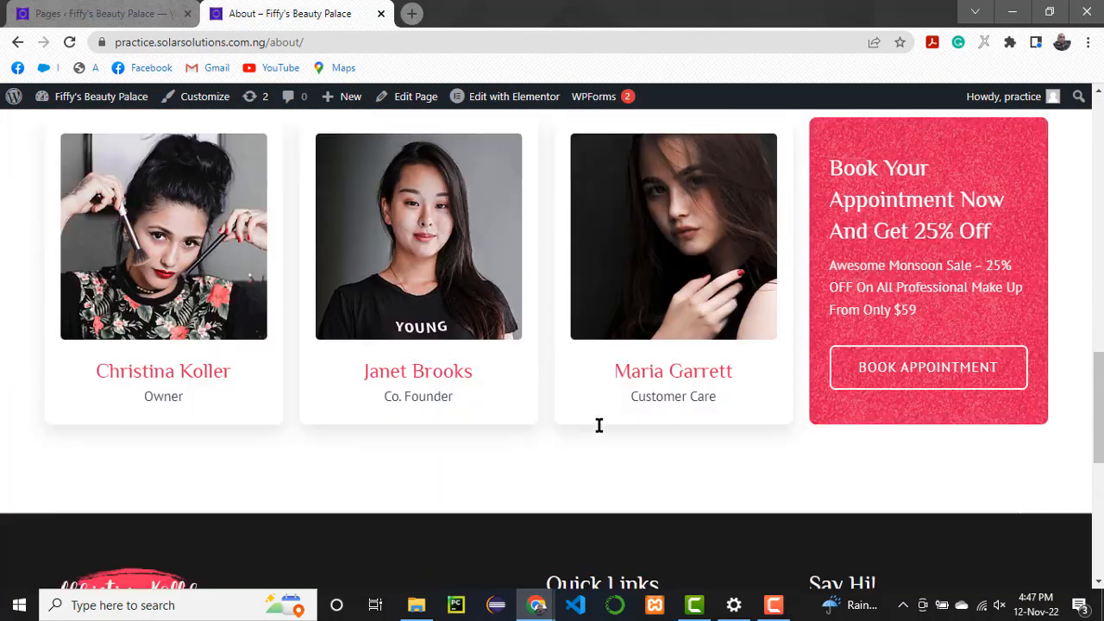
scroll(598, 424, down, 5)
scroll(599, 424, up, 9)
mouse_move(617, 147)
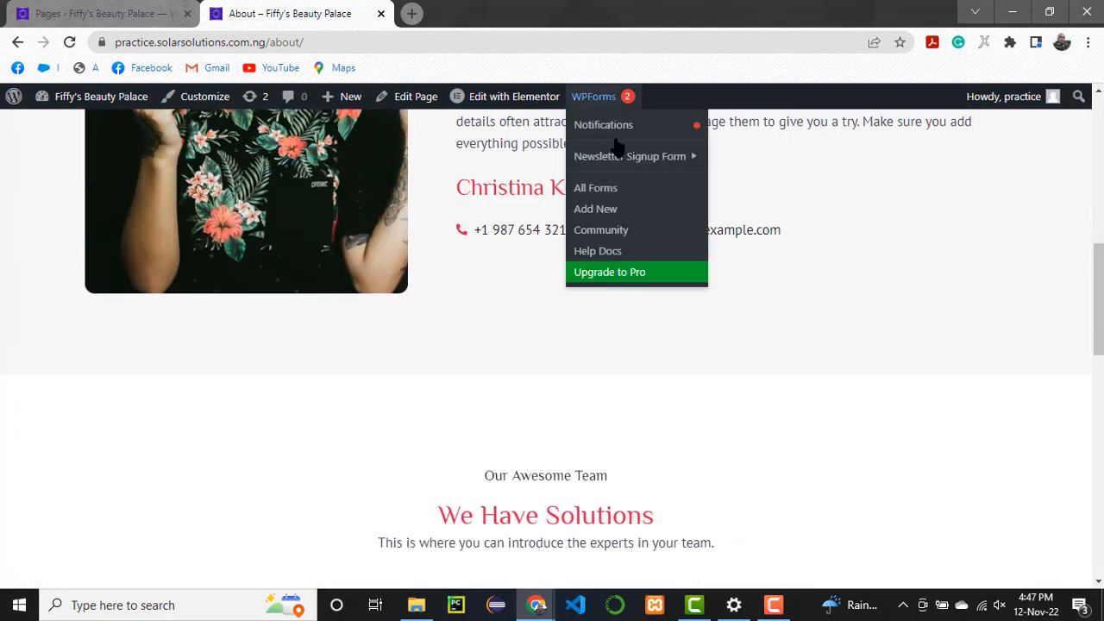
scroll(714, 226, up, 12)
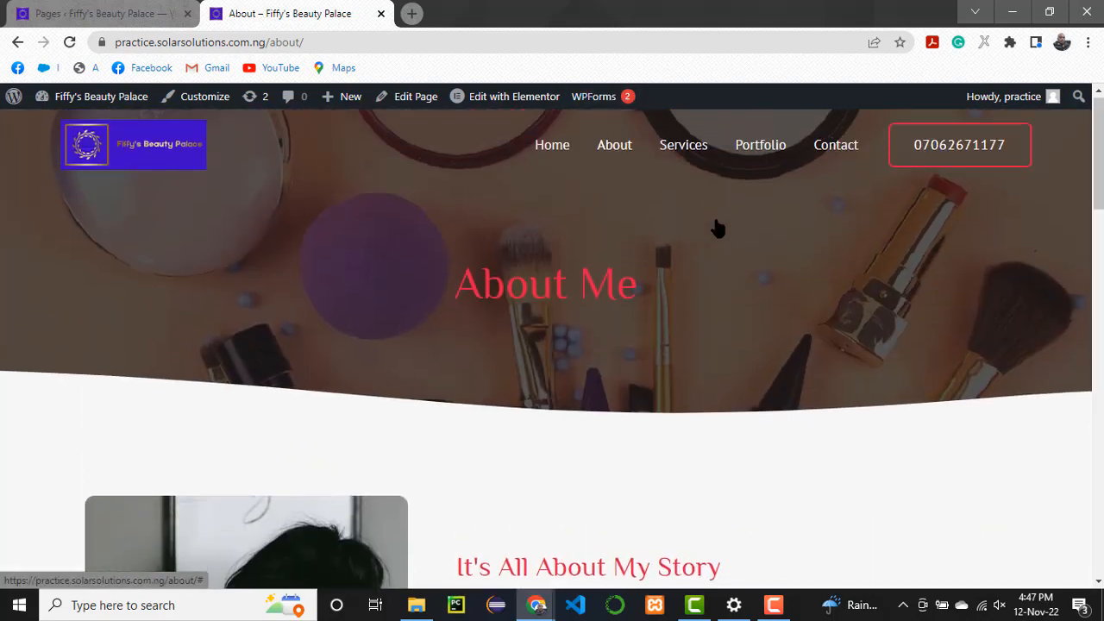
Open the live site's Services page and look through its collection of service cards.
click(678, 153)
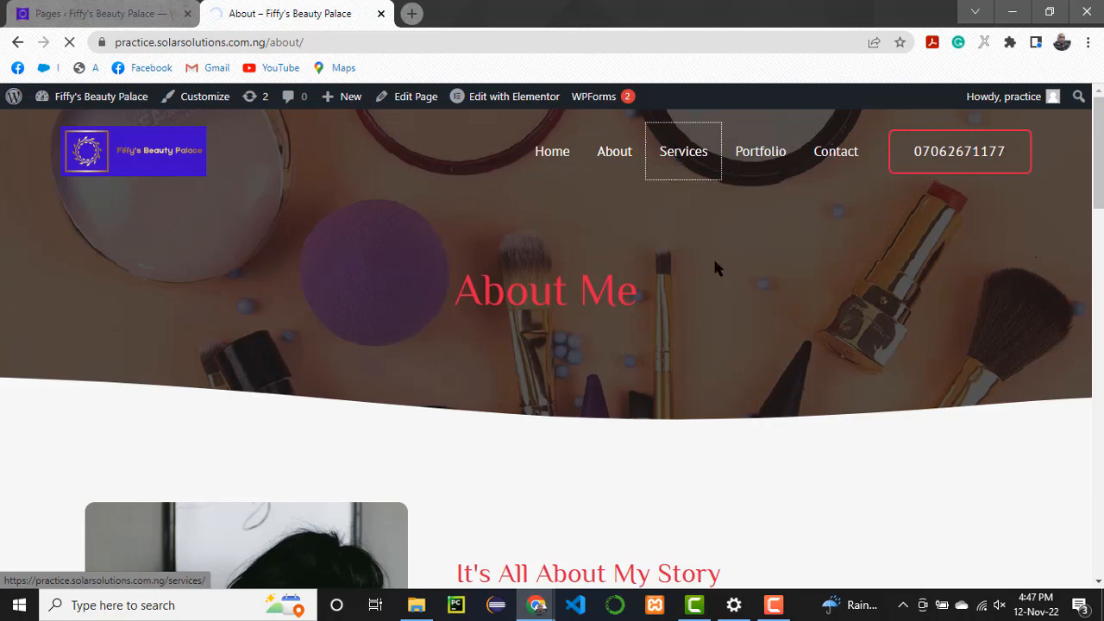
scroll(729, 308, down, 5)
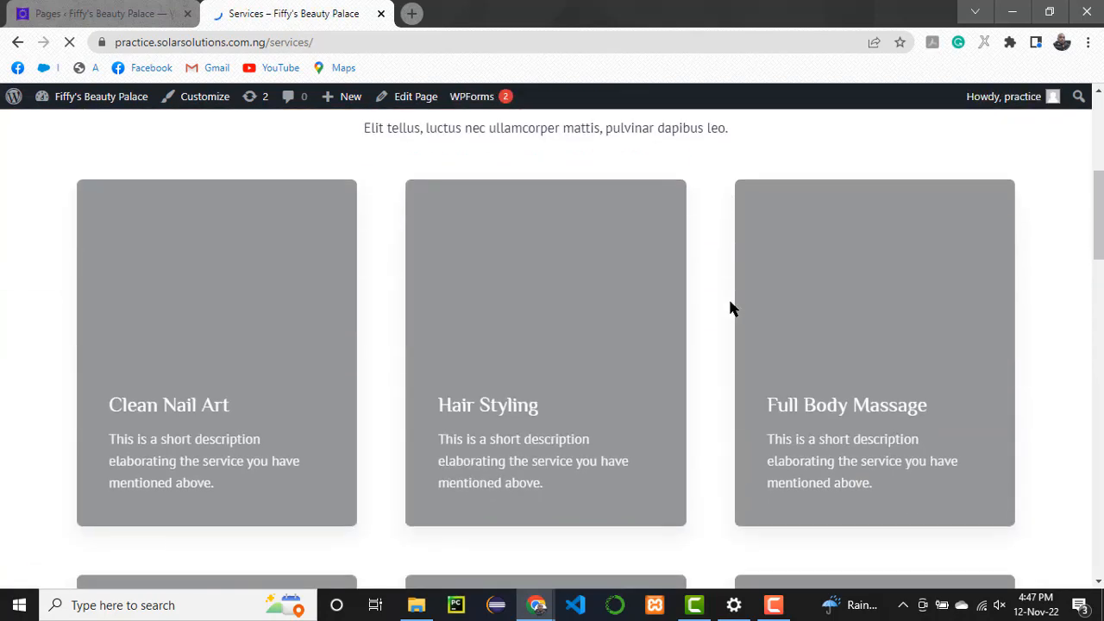
scroll(729, 308, down, 2)
scroll(729, 308, down, 2)
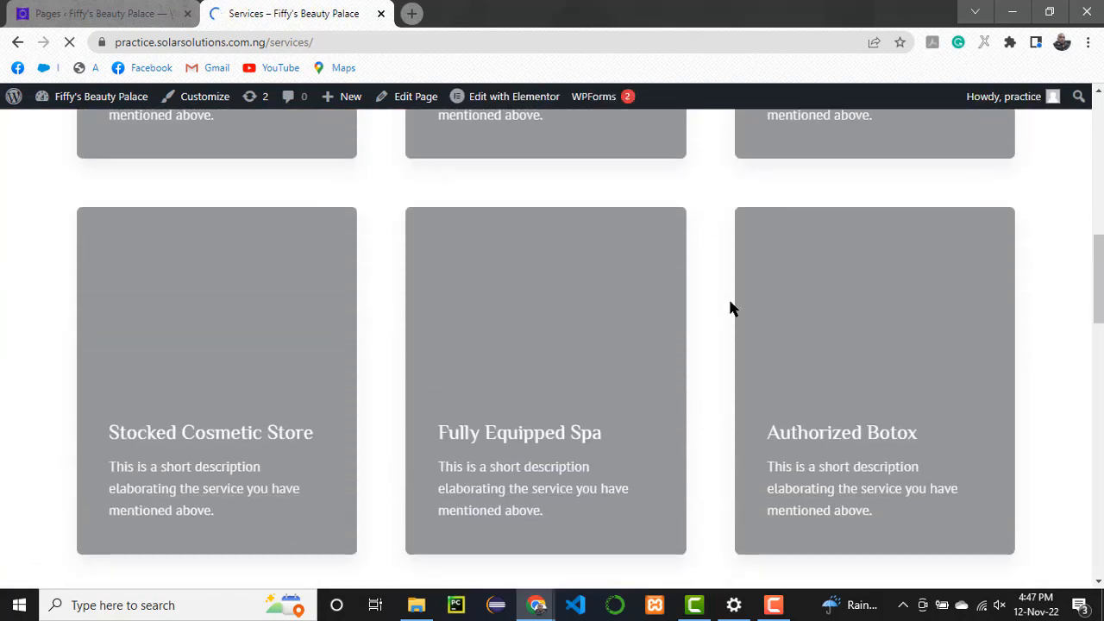
scroll(730, 308, down, 3)
scroll(730, 308, up, 1)
scroll(729, 308, up, 10)
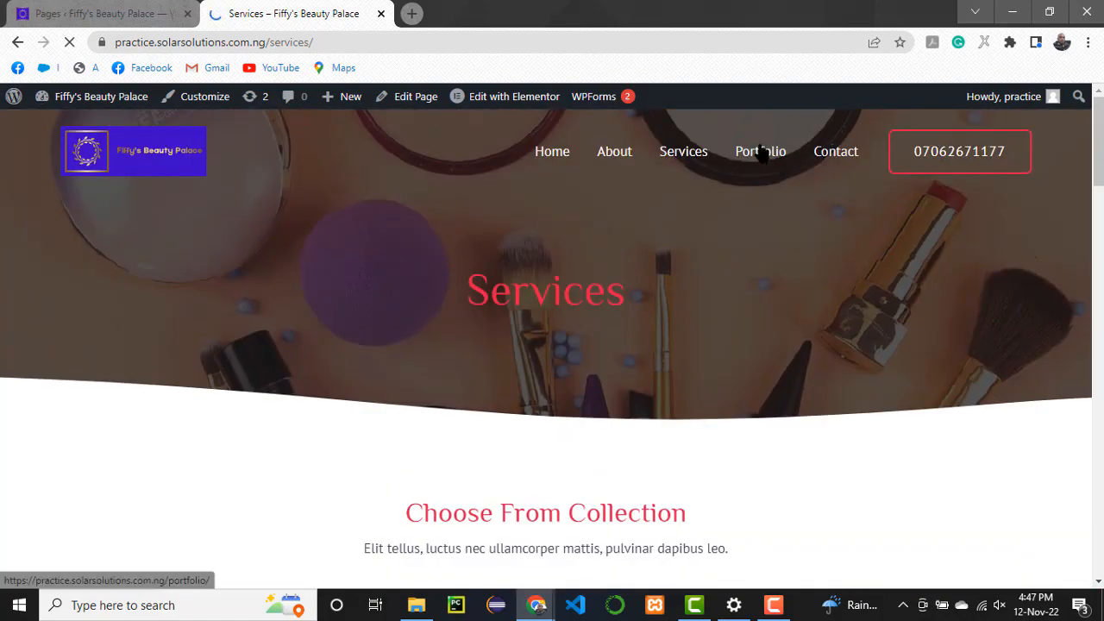
Open the live site's Portfolio page and examine its image gallery, appointment banner and before-and-after pictures.
click(761, 151)
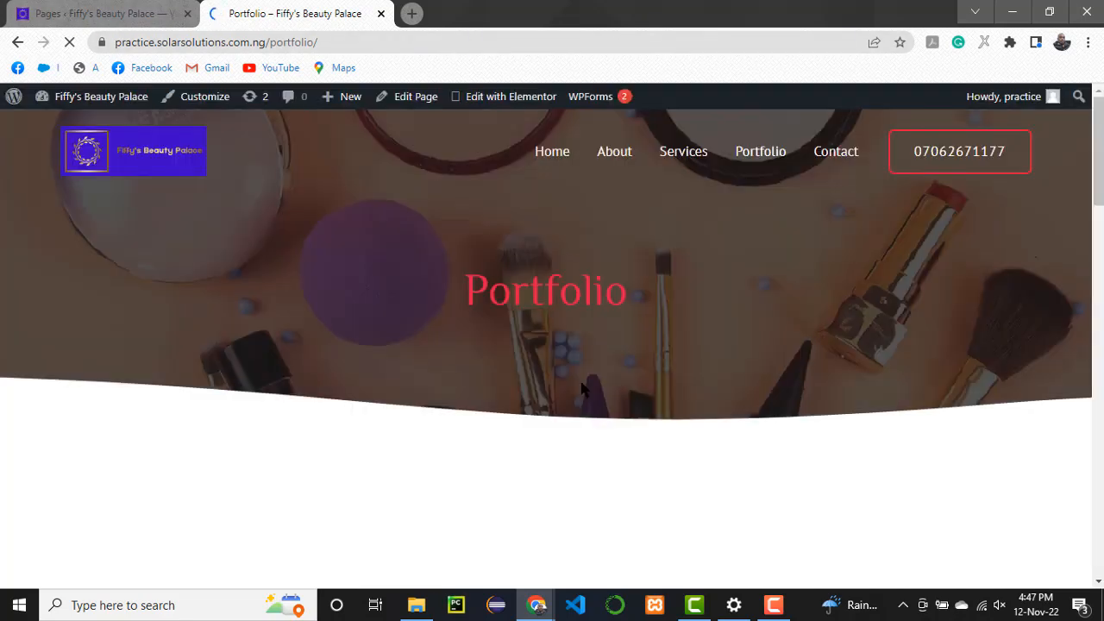
scroll(580, 390, down, 5)
scroll(580, 389, down, 5)
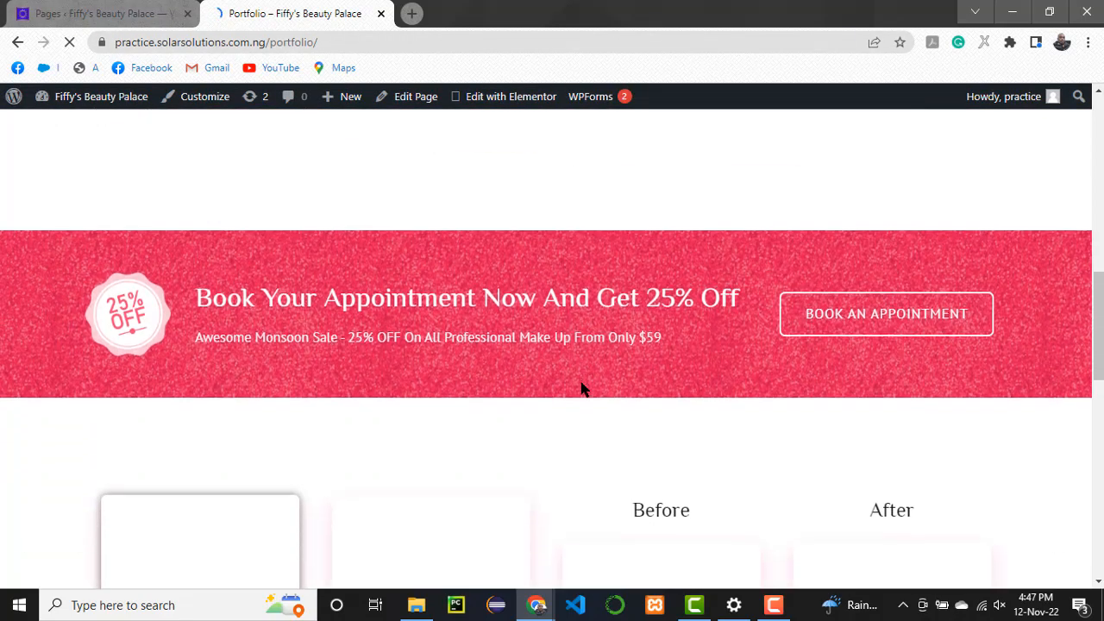
scroll(580, 390, down, 5)
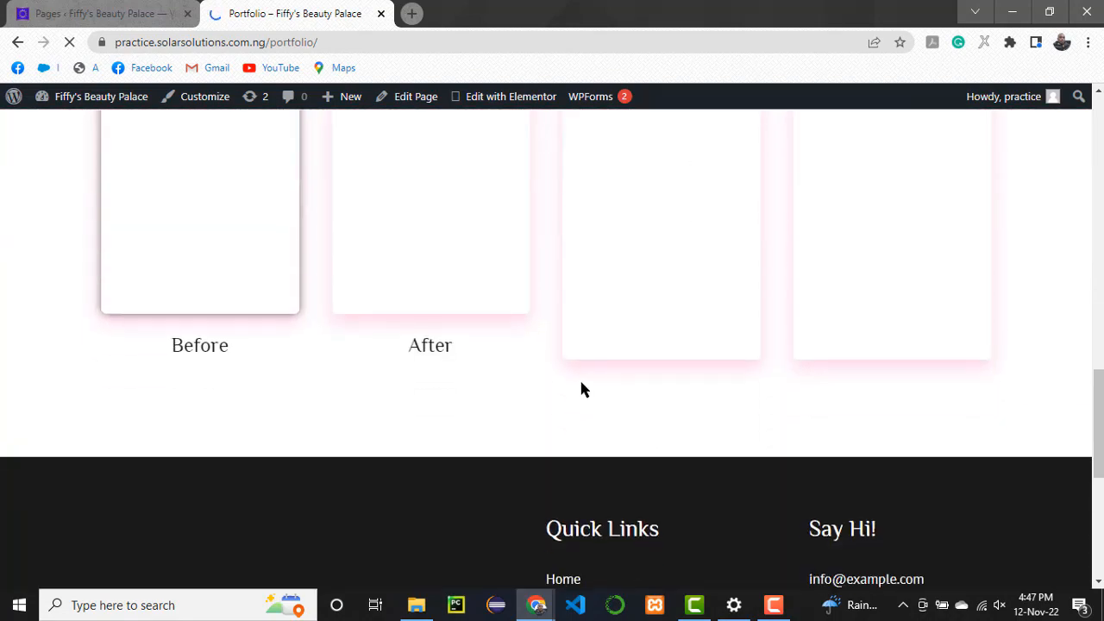
scroll(581, 389, down, 2)
scroll(580, 389, up, 4)
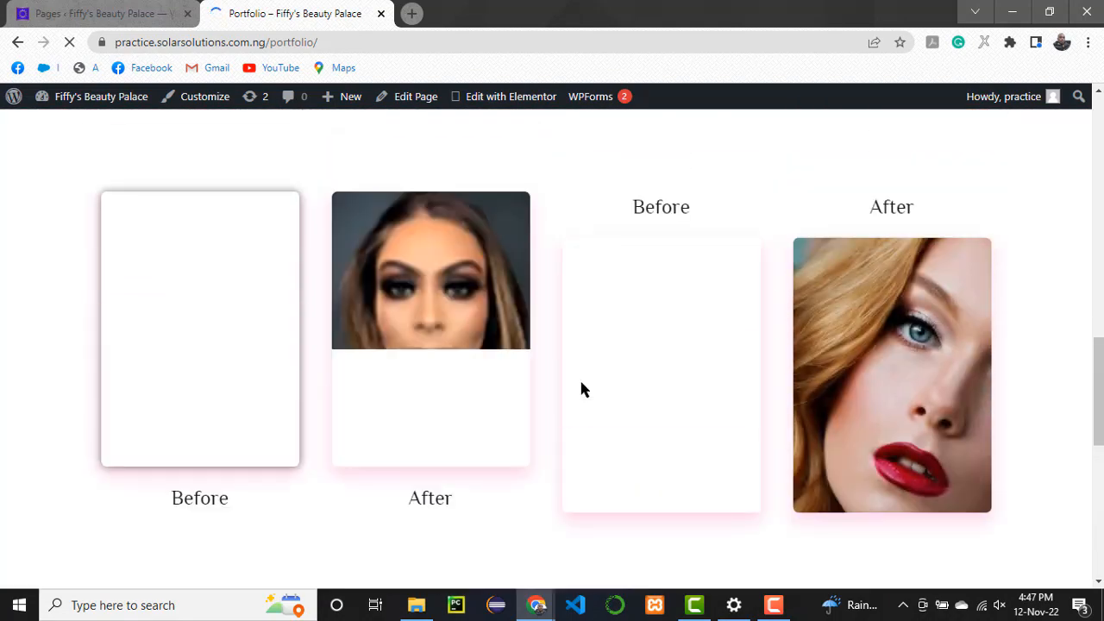
scroll(581, 390, down, 5)
scroll(581, 390, up, 3)
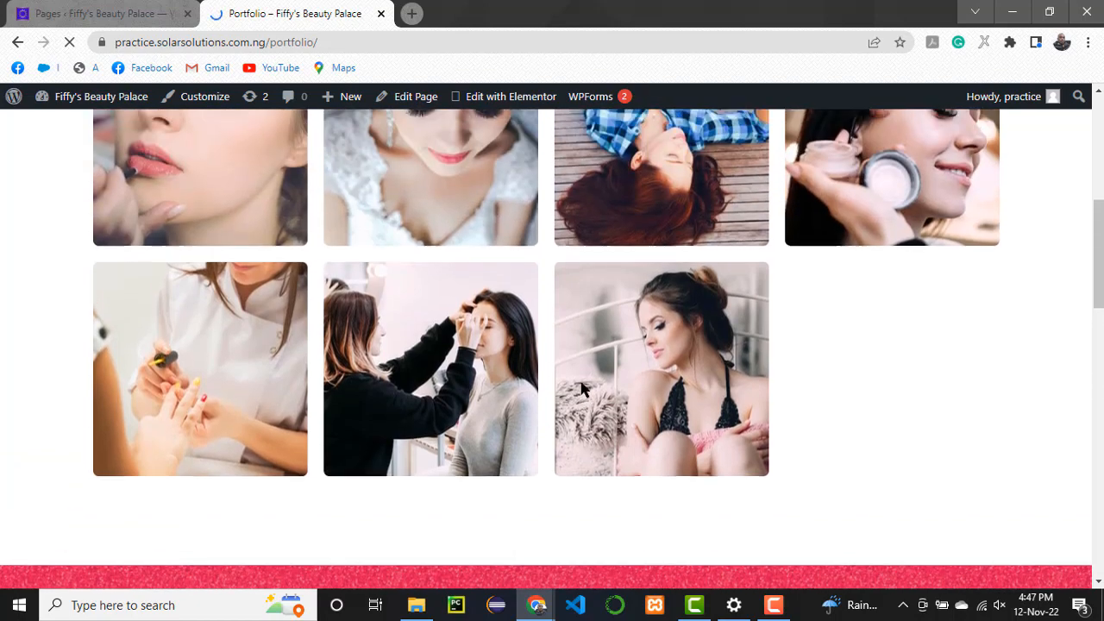
scroll(580, 390, up, 4)
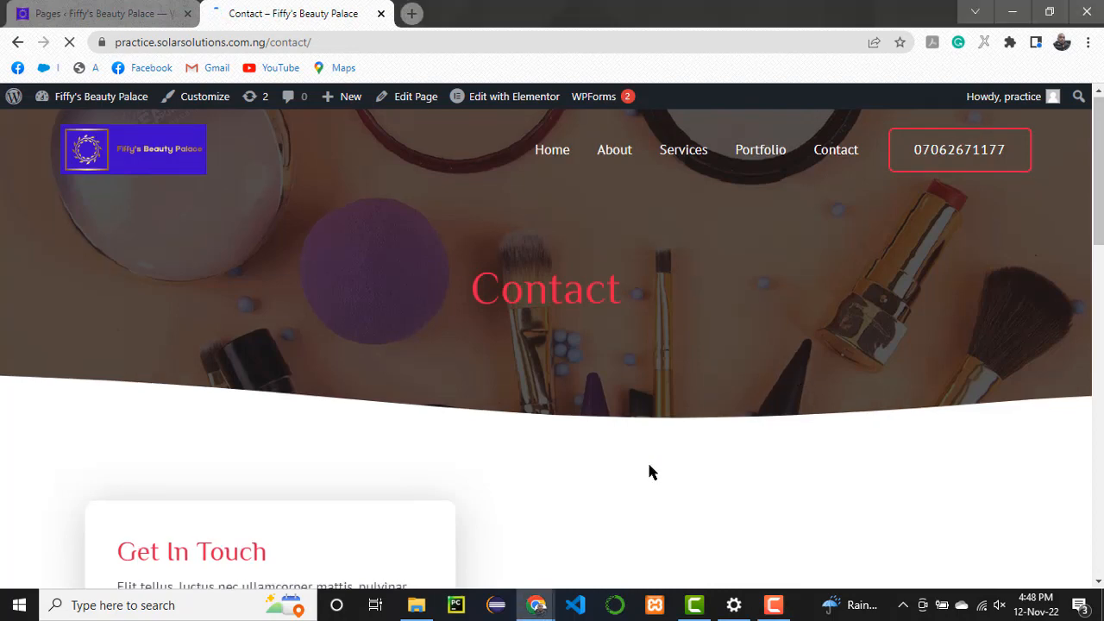
Examine the Contact page's Get In Touch form, location map and footer.
scroll(651, 472, down, 5)
scroll(651, 472, down, 3)
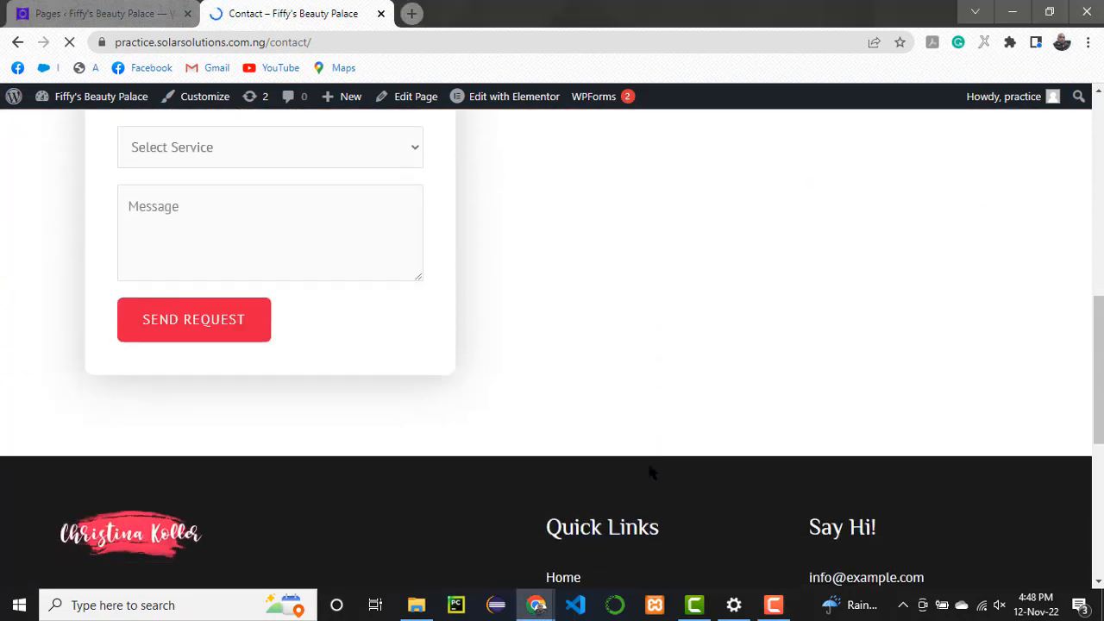
scroll(651, 472, up, 3)
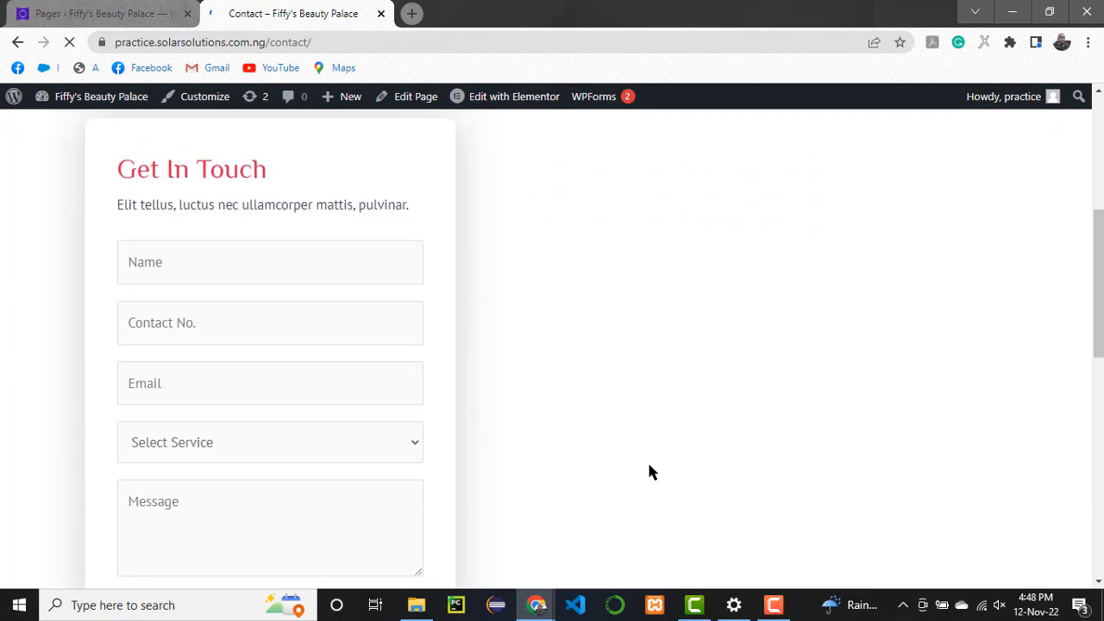
scroll(651, 471, up, 1)
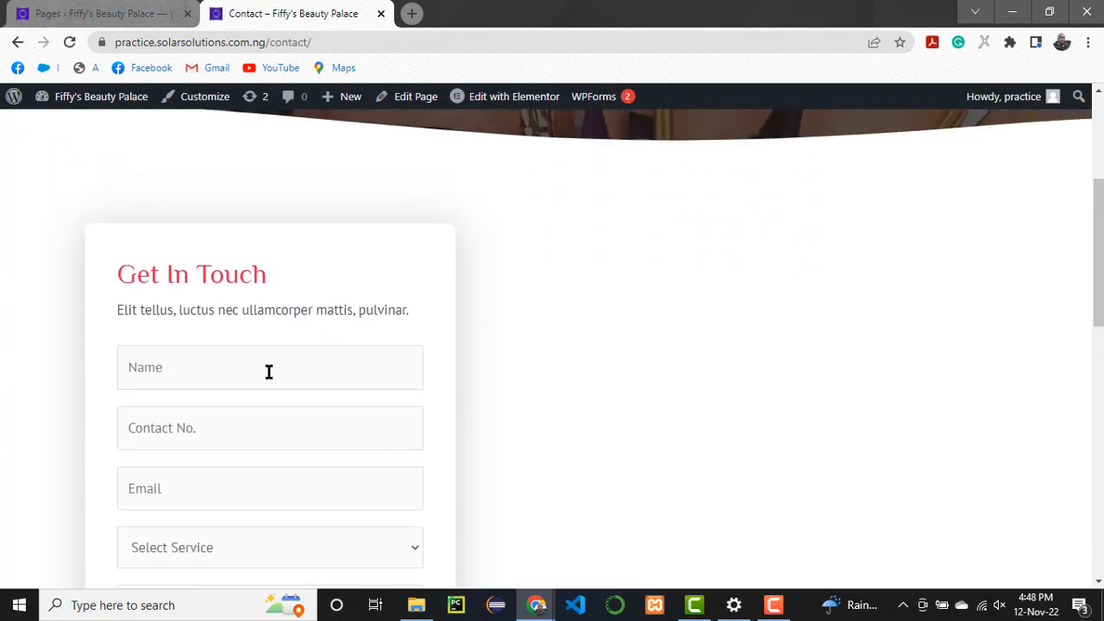
scroll(268, 370, up, 2)
scroll(268, 371, down, 4)
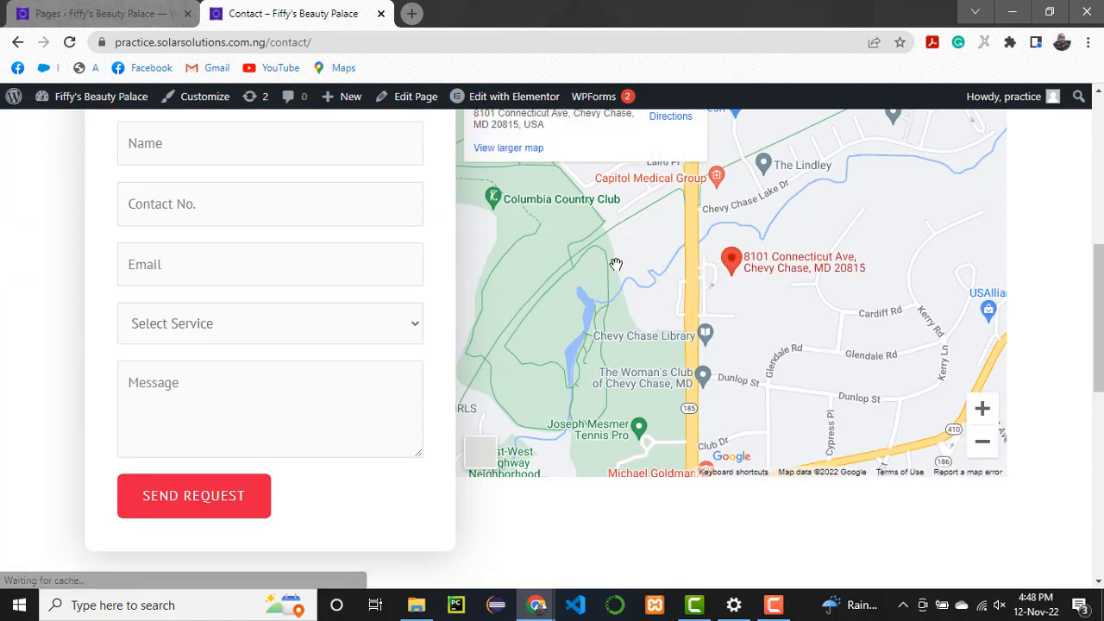
scroll(604, 276, up, 2)
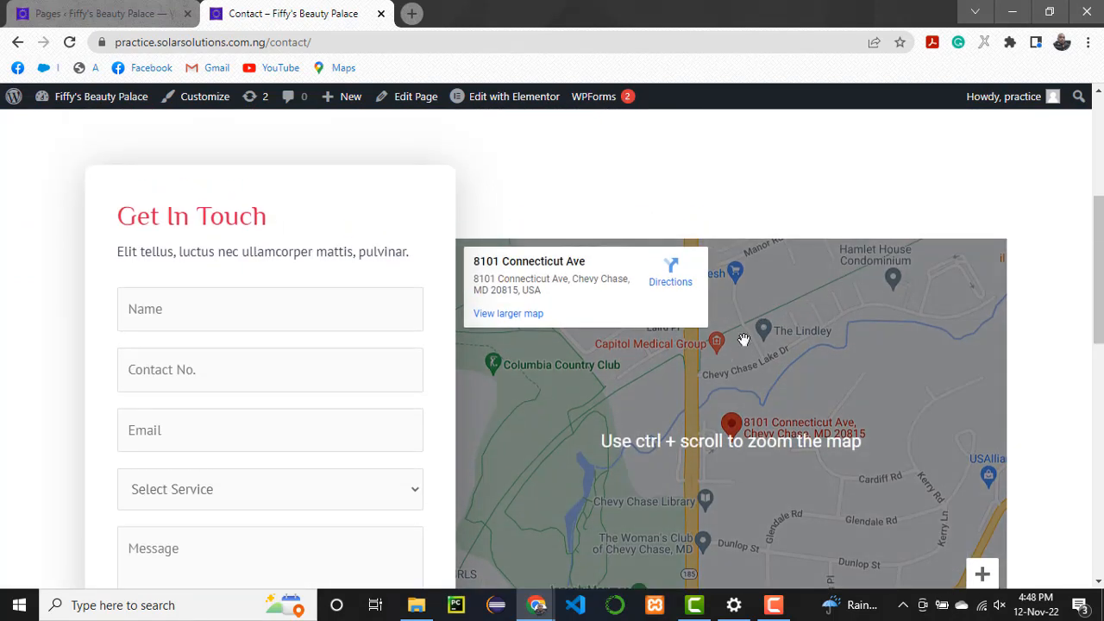
scroll(732, 390, down, 3)
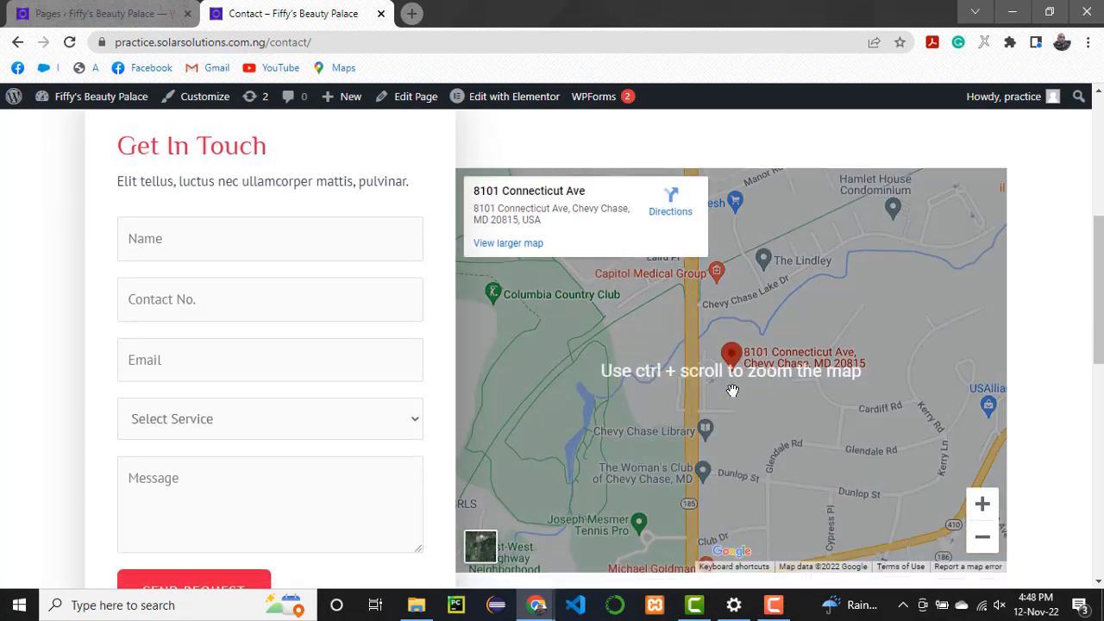
scroll(732, 391, up, 3)
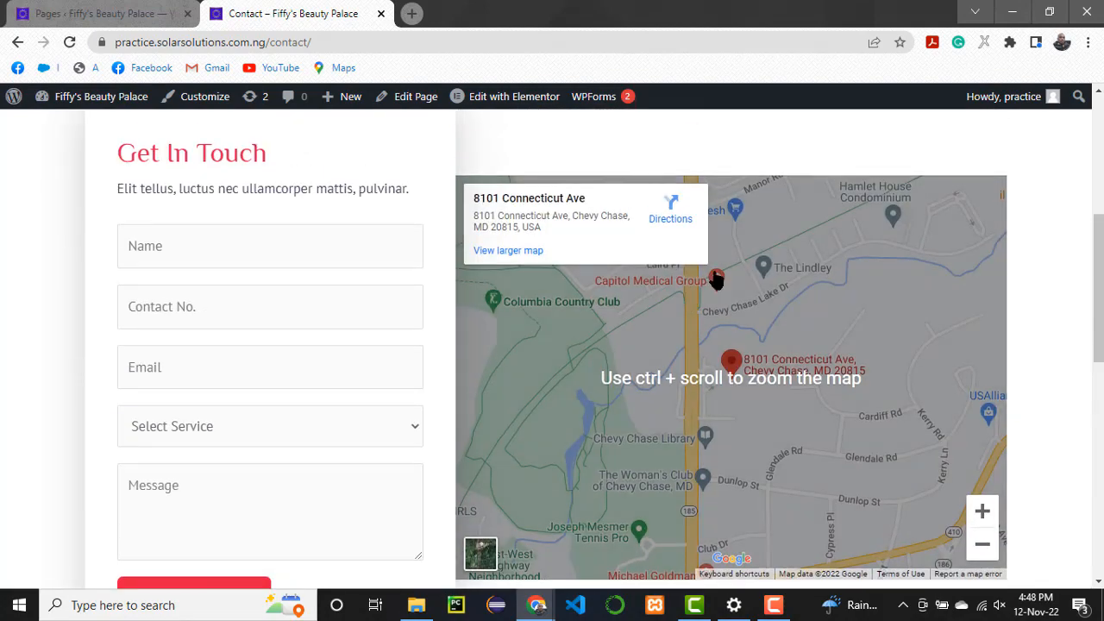
scroll(762, 297, down, 3)
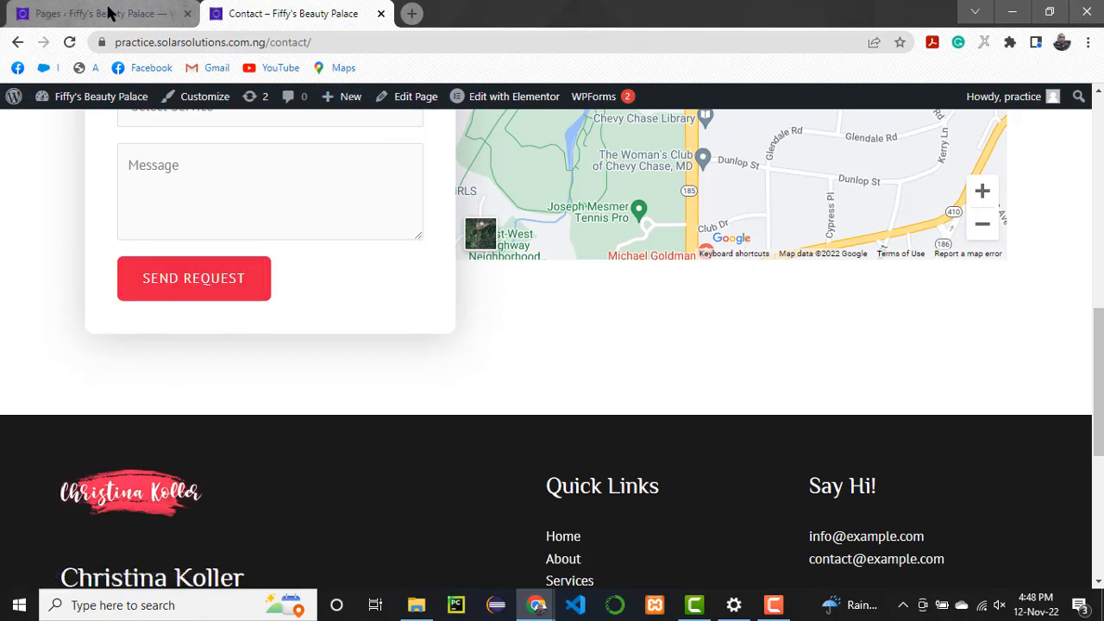
scroll(491, 267, up, 9)
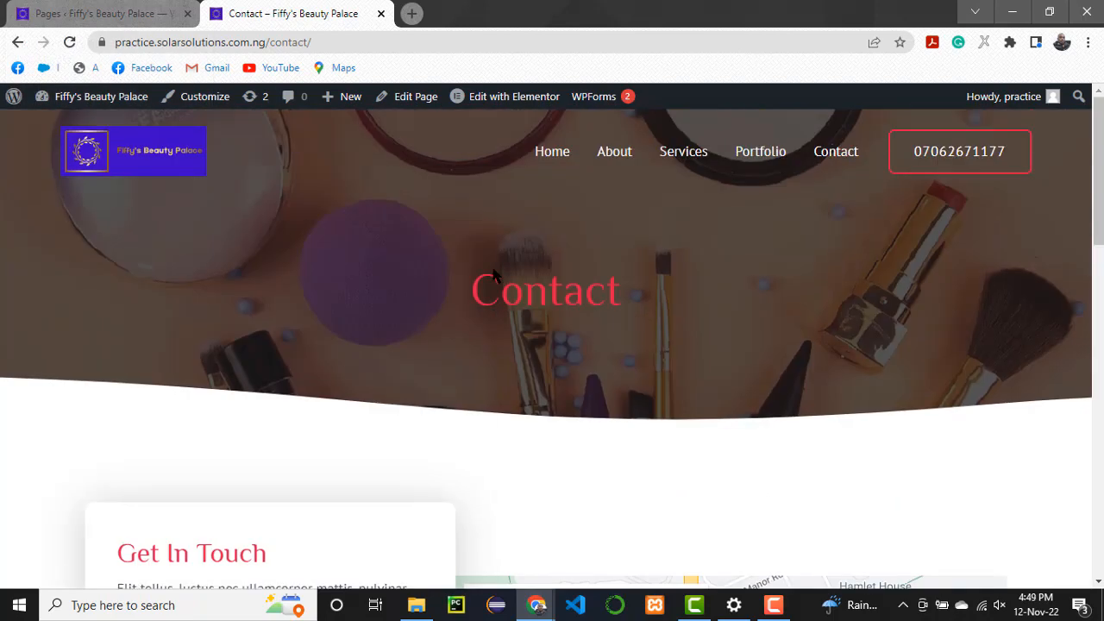
Open the About page from the Pages list for editing with Elementor and display the About Me banner section's style settings.
click(96, 15)
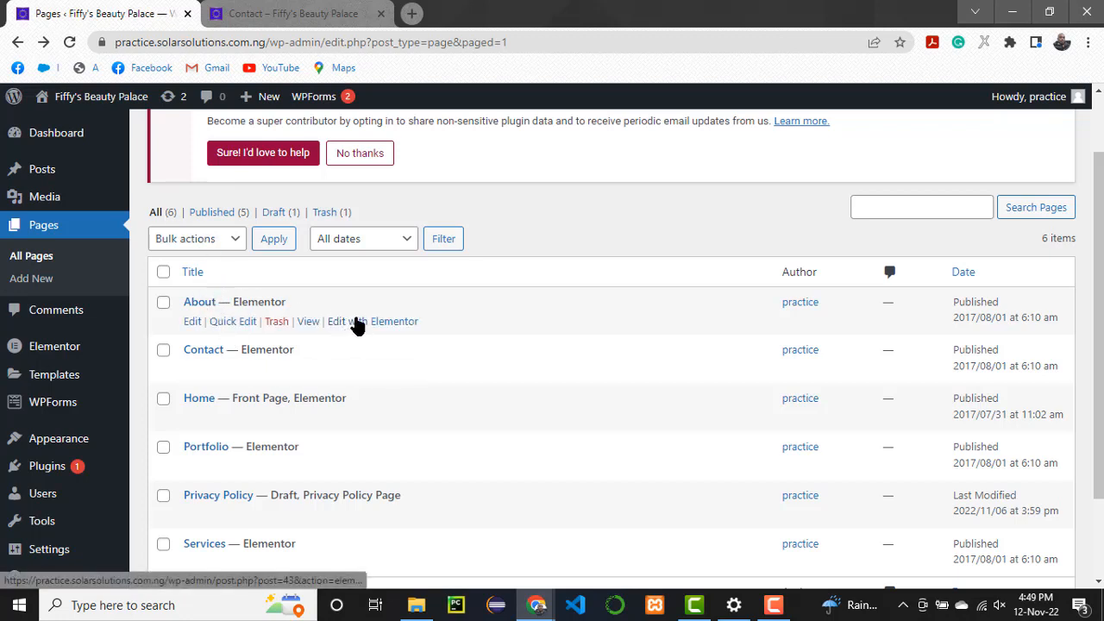
click(358, 324)
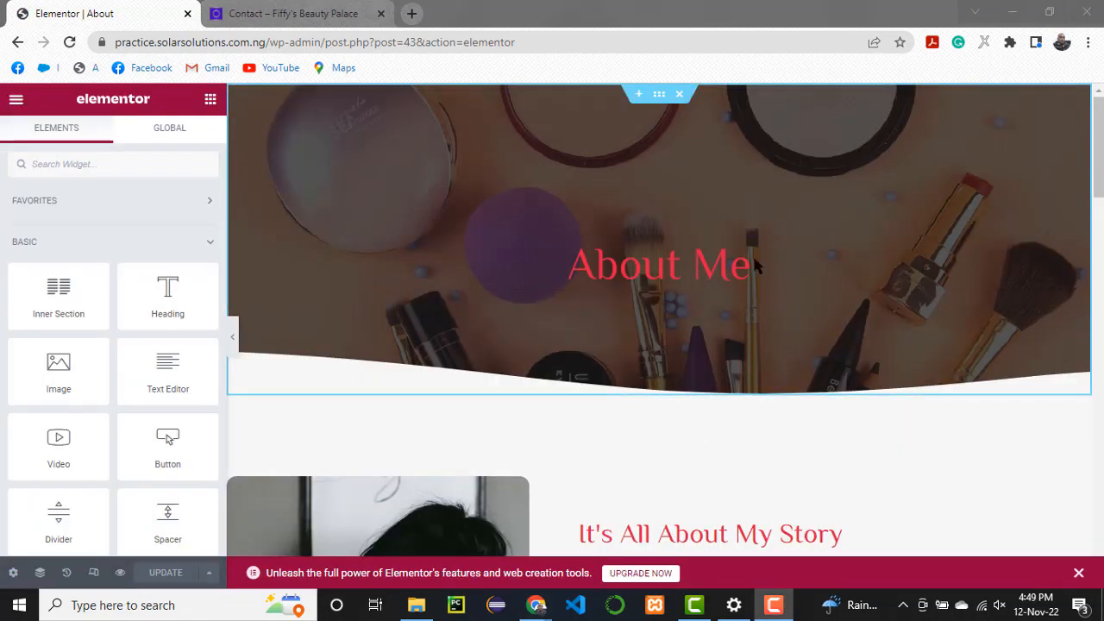
right_click(853, 154)
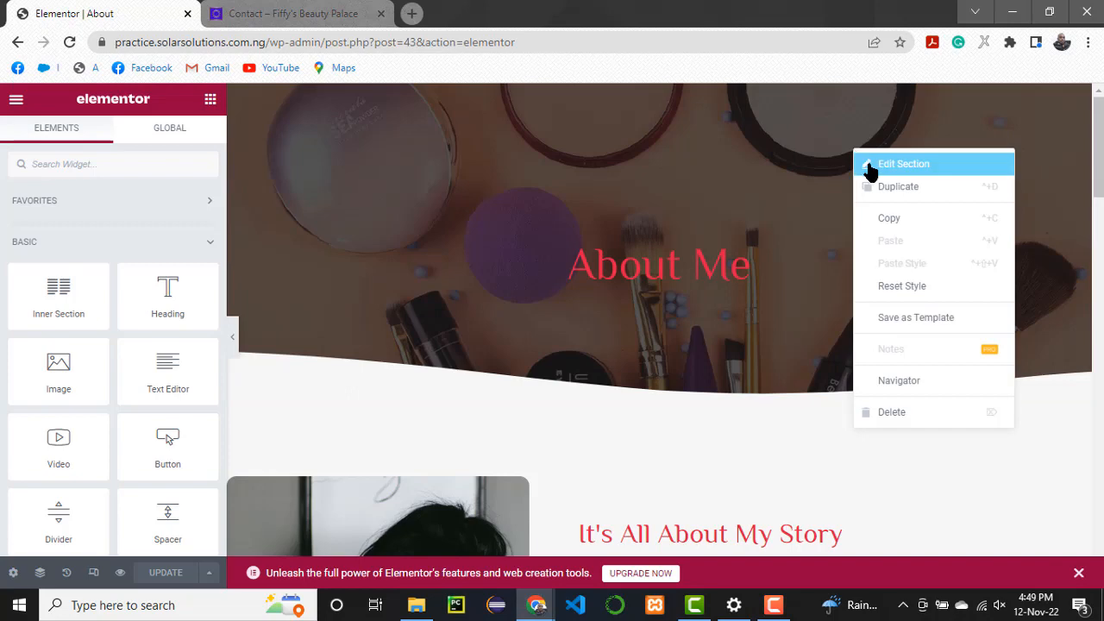
click(871, 171)
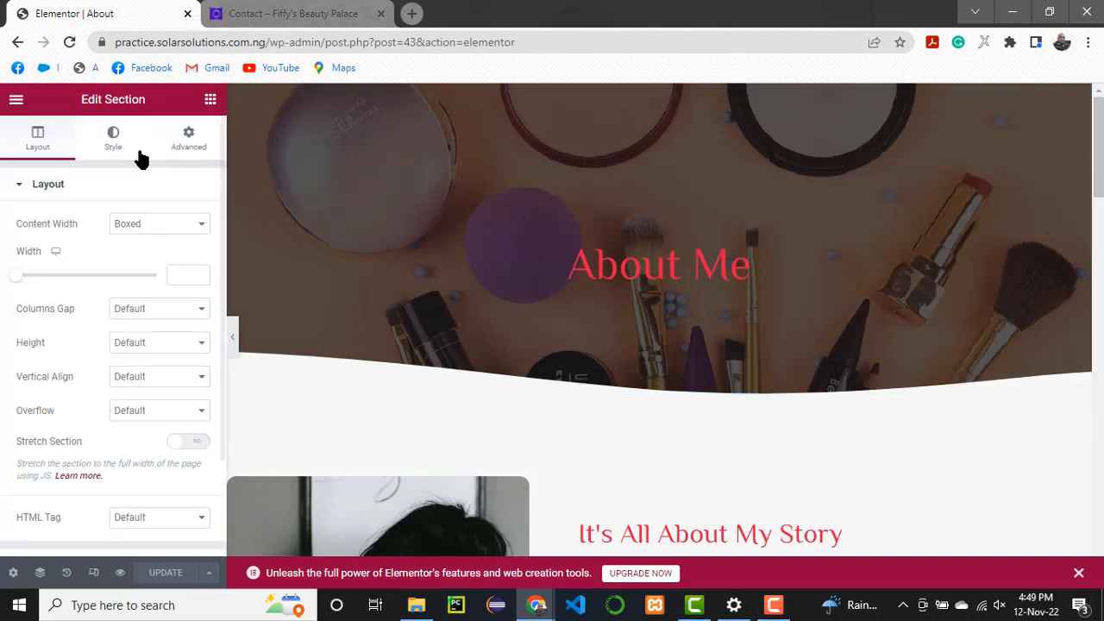
click(113, 143)
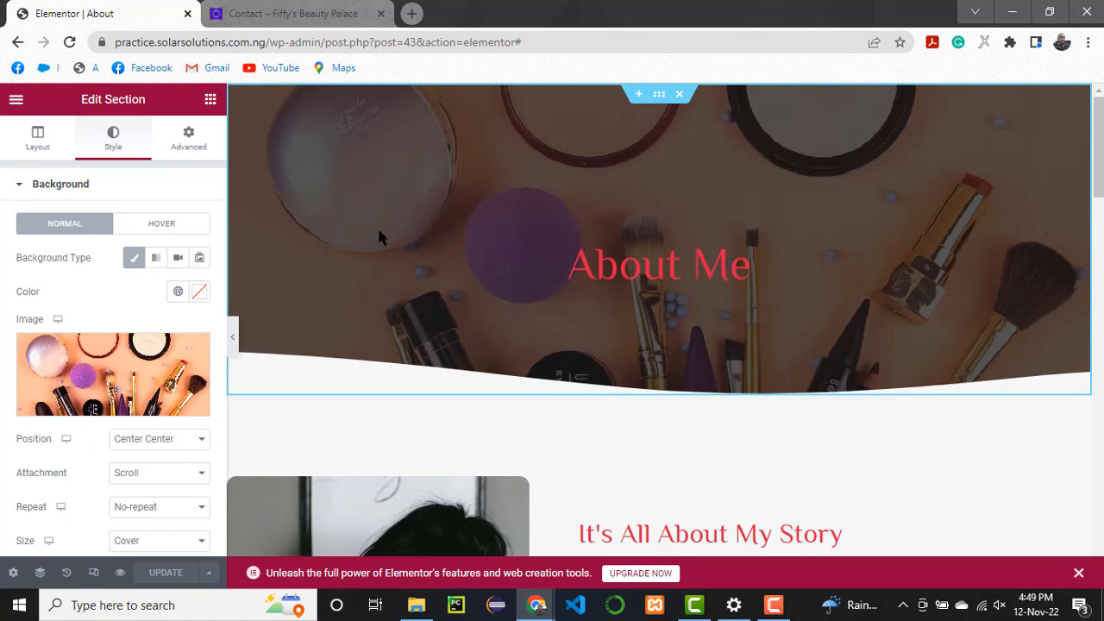
Try the Gradient background type on the About Me banner section and return it to Classic.
click(155, 258)
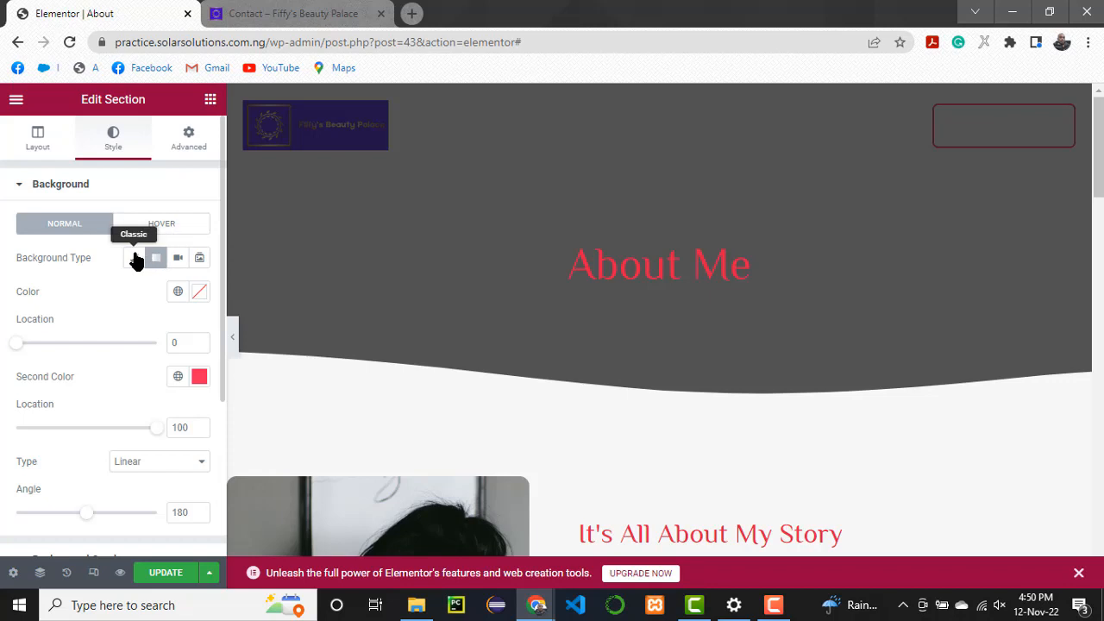
click(134, 258)
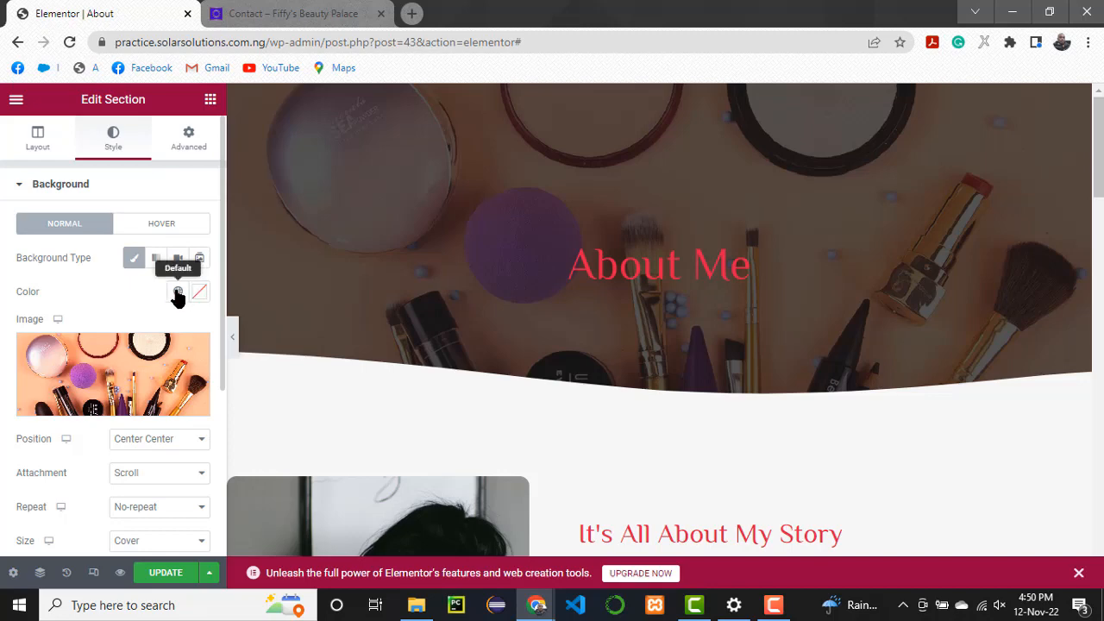
Apply the global Primary color as the About Me banner section's background color.
click(177, 294)
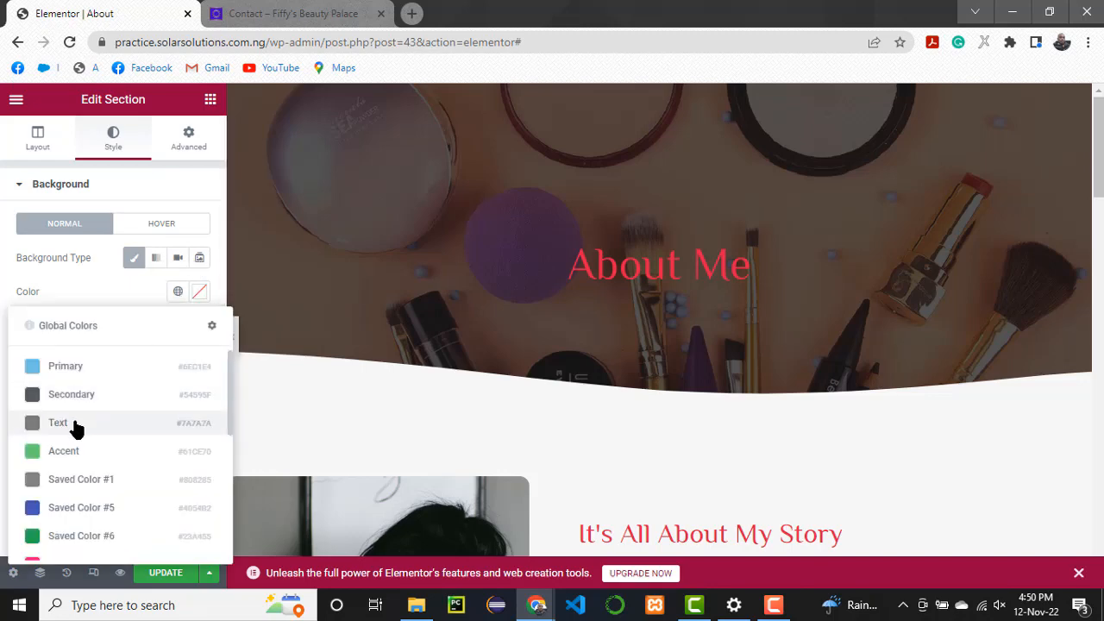
click(66, 367)
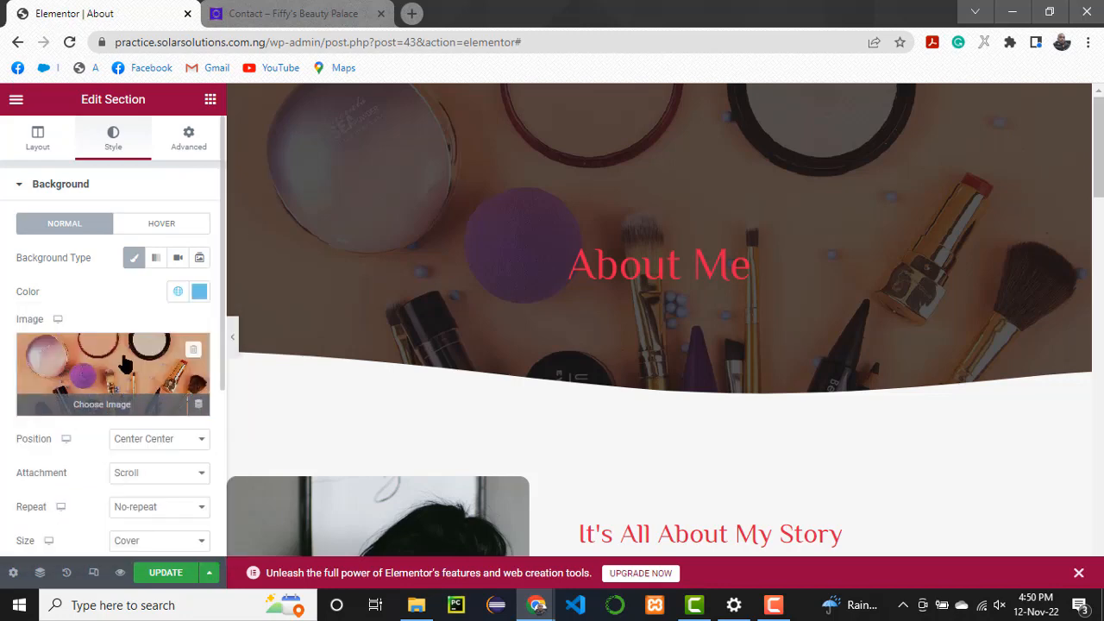
click(177, 294)
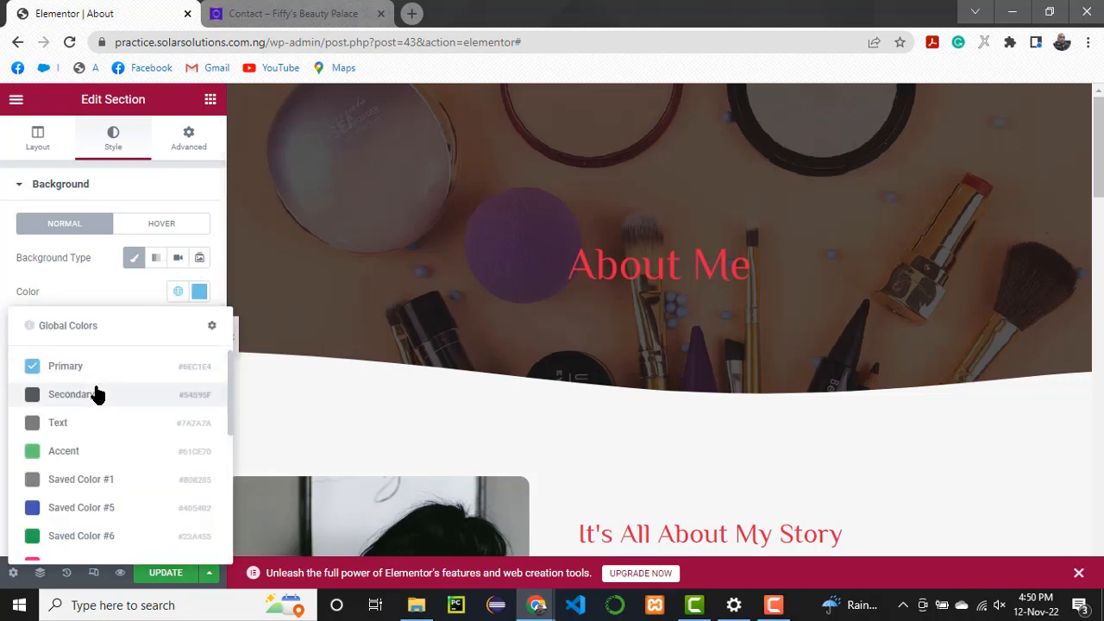
scroll(97, 394, down, 5)
scroll(97, 394, up, 5)
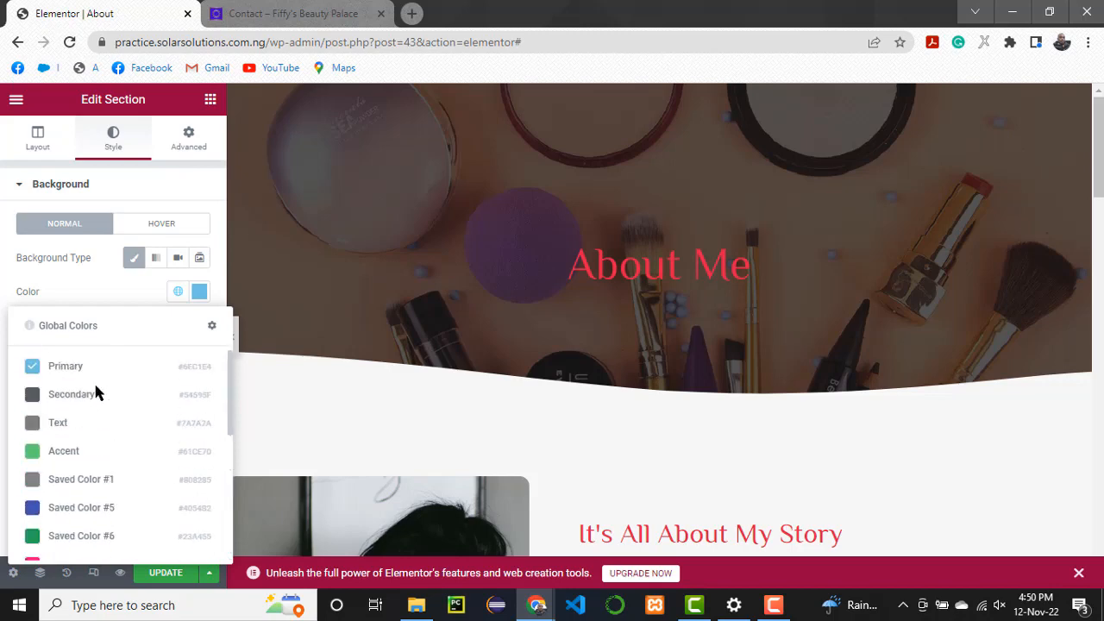
click(30, 369)
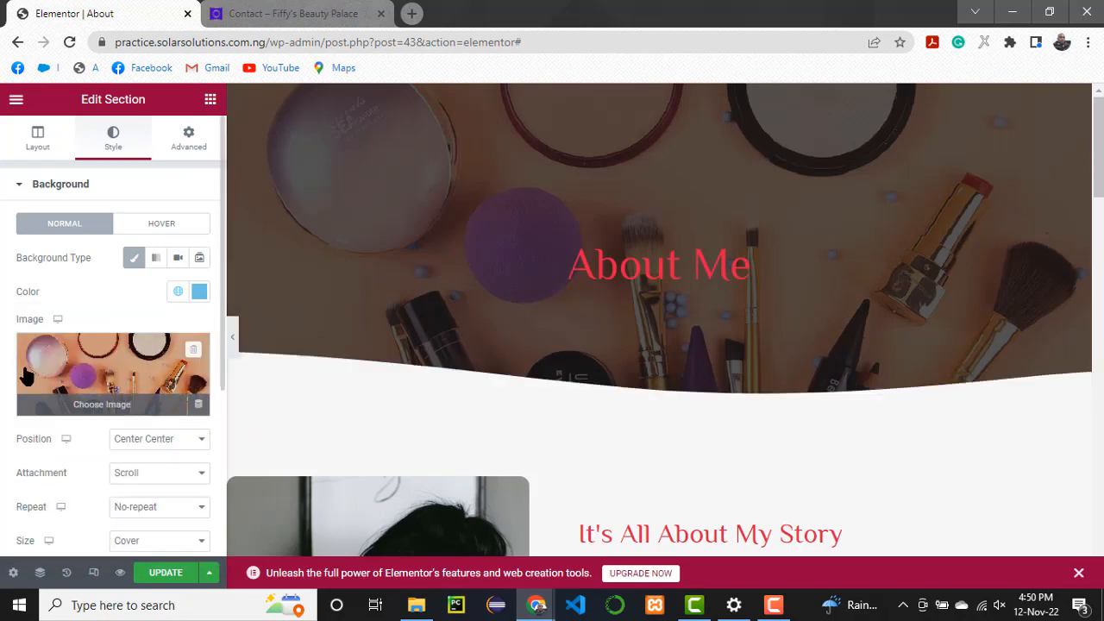
Try a custom purple, #8B4887, as the banner section's background color and clear the color again.
click(198, 293)
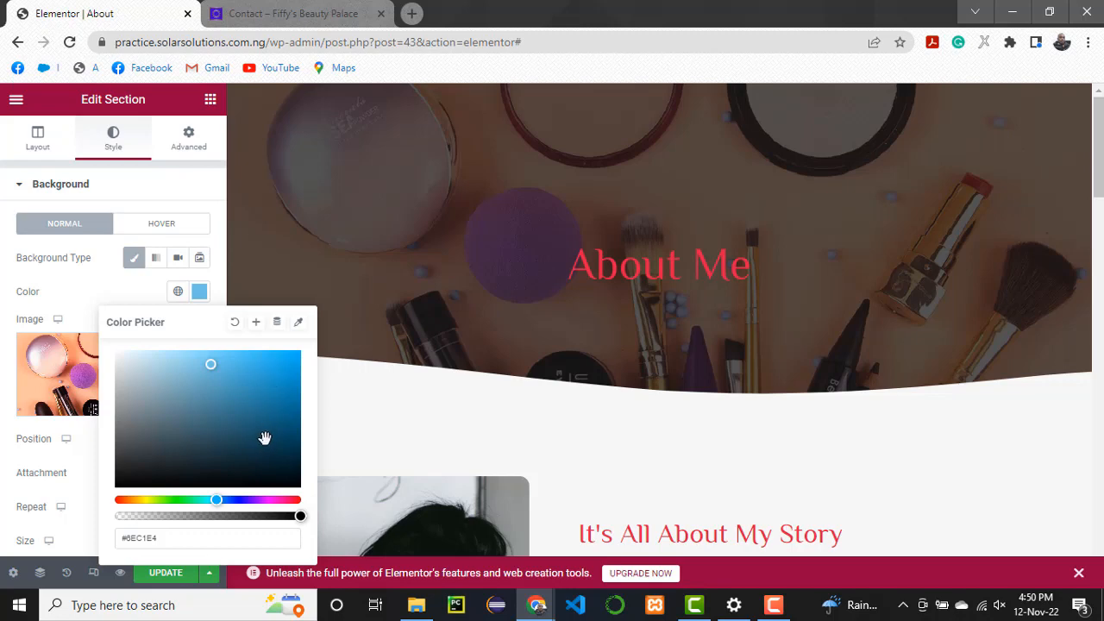
click(193, 459)
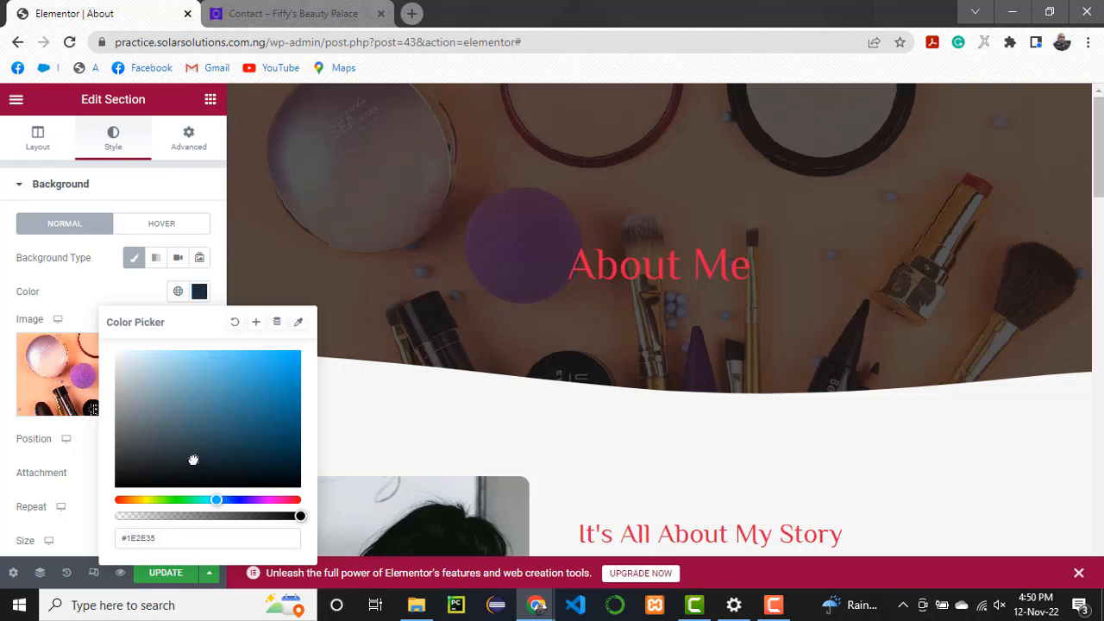
click(270, 500)
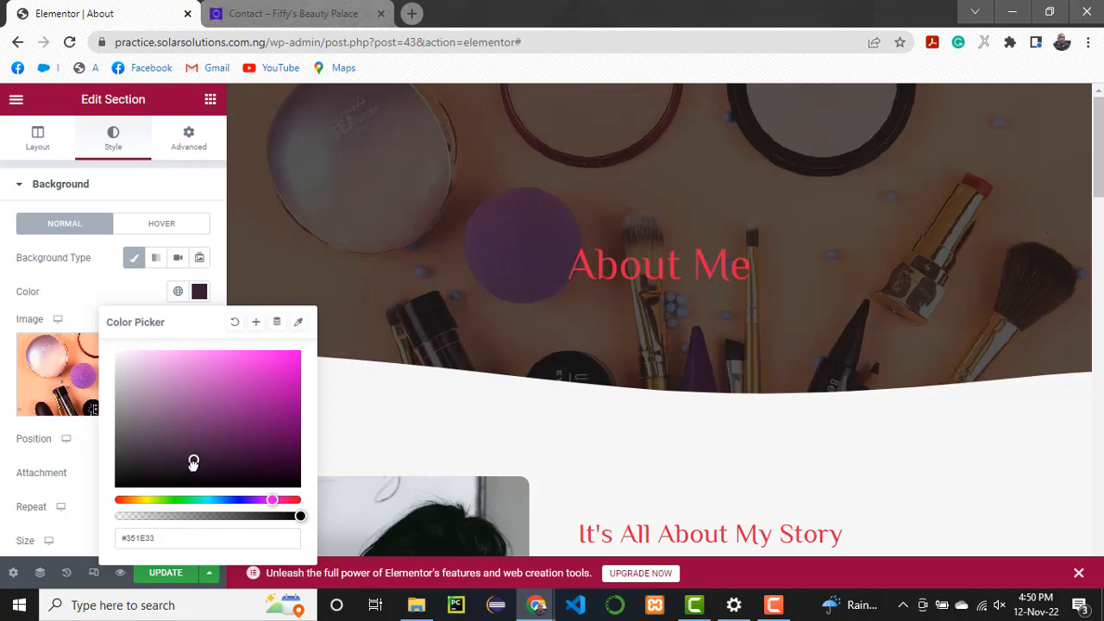
drag(193, 463, 204, 412)
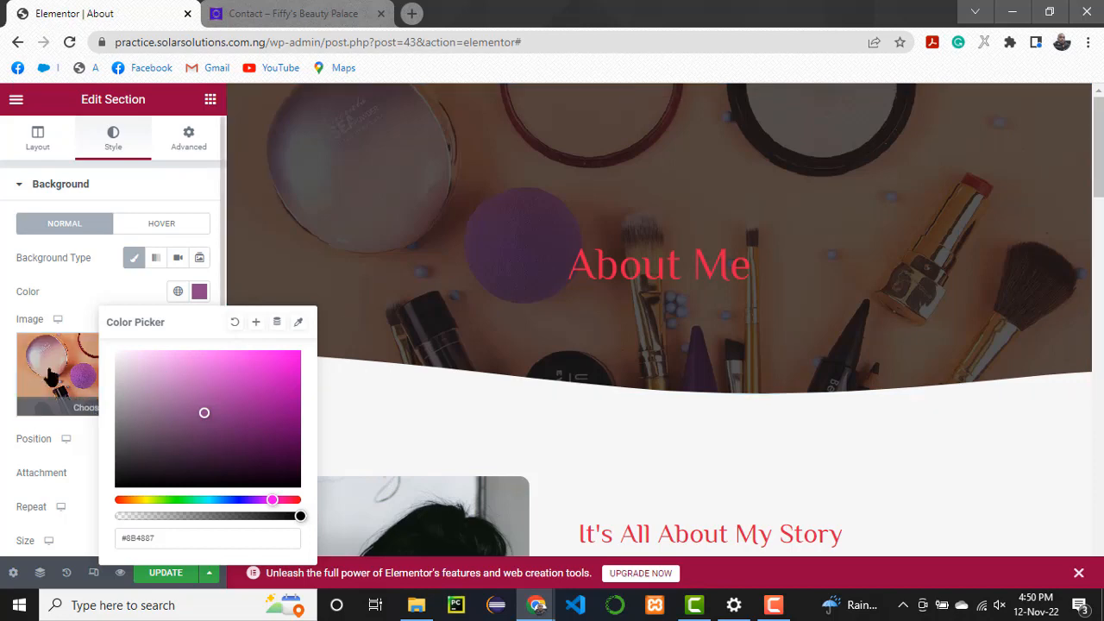
click(233, 325)
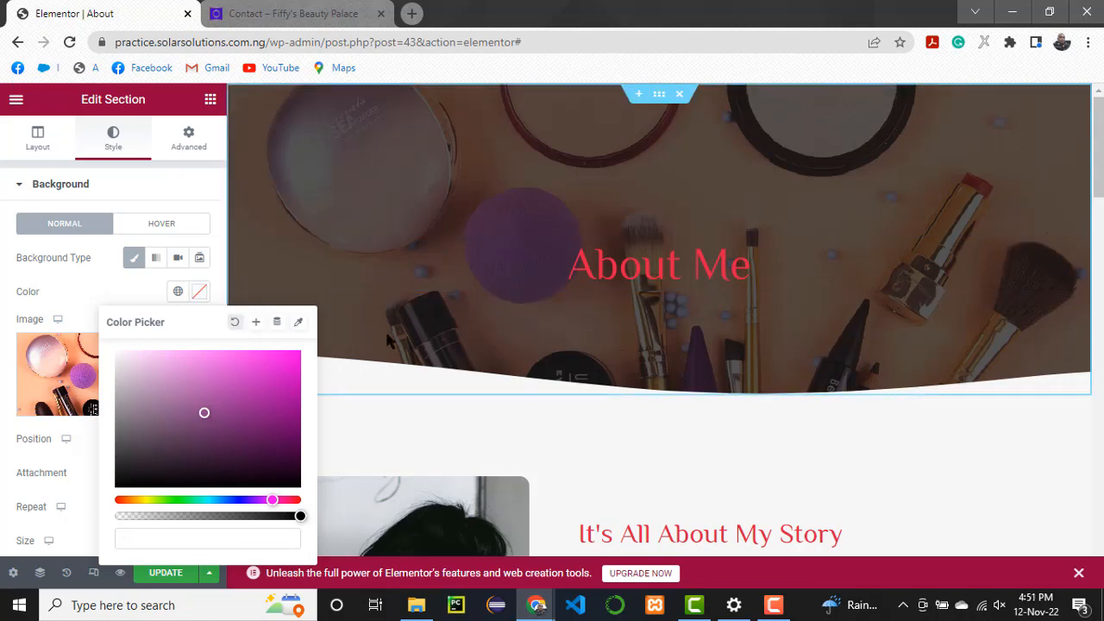
key(Escape)
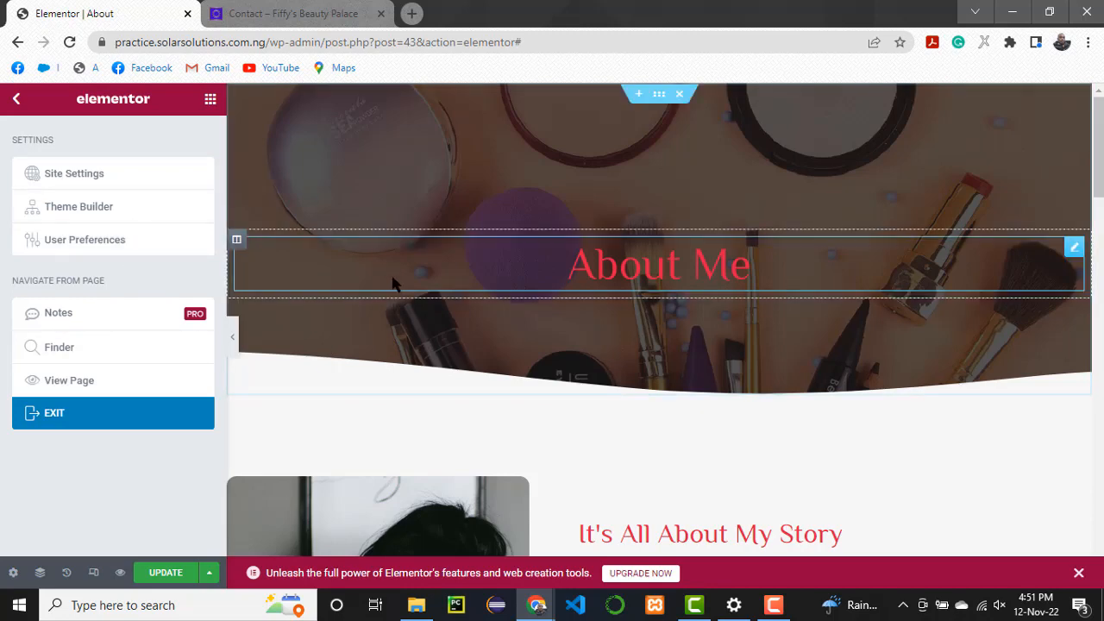
Reopen the About Me banner section for editing and check its layout settings and hover background options.
right_click(531, 150)
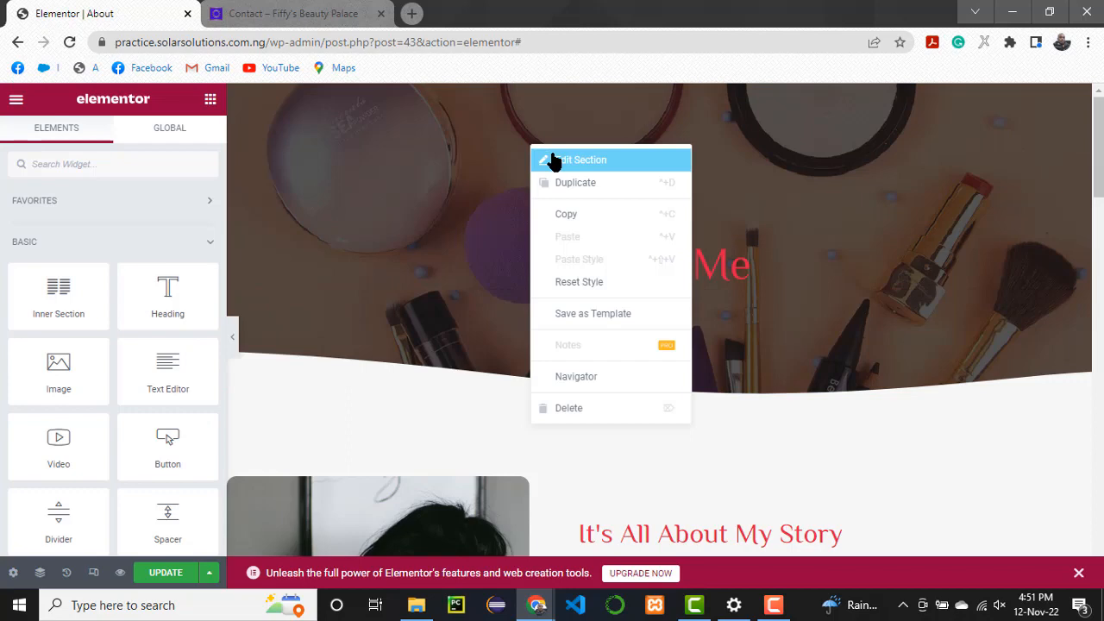
click(569, 159)
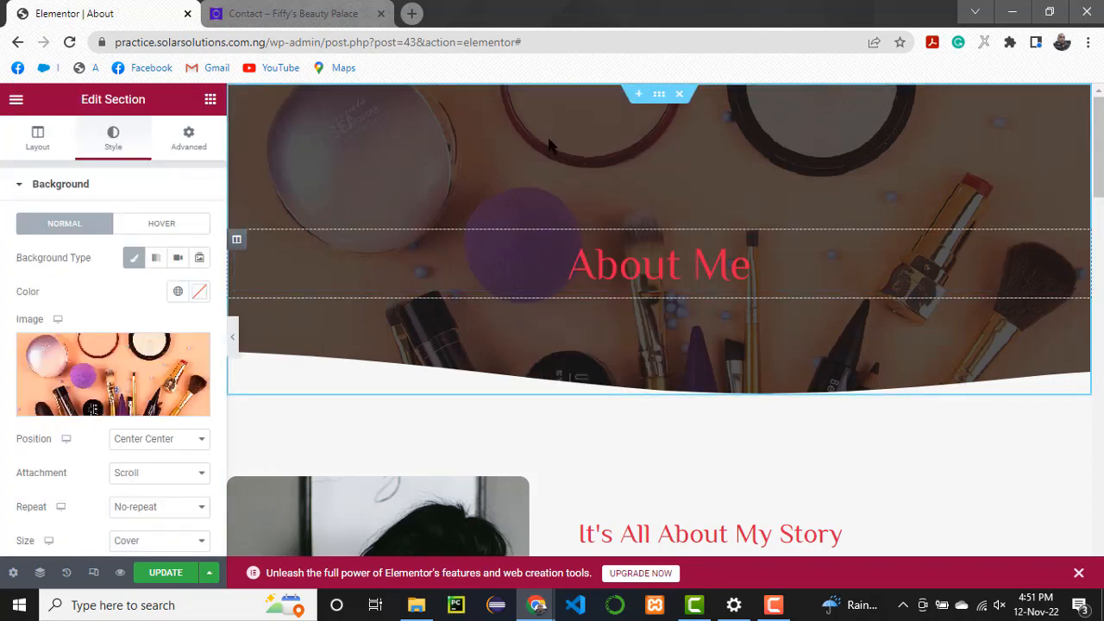
click(38, 140)
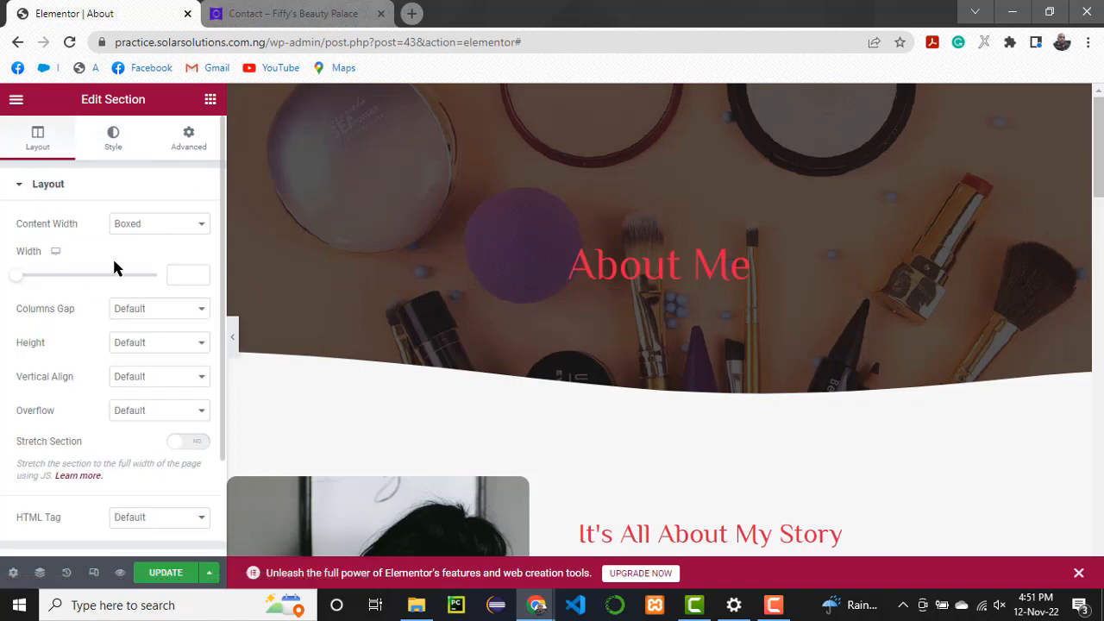
click(113, 138)
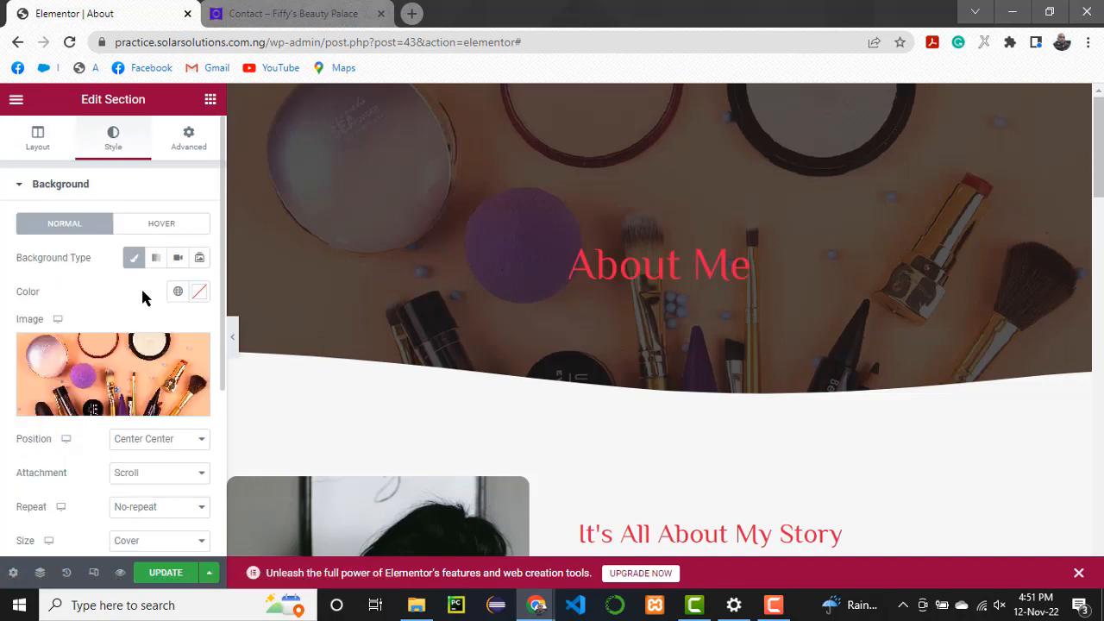
click(155, 226)
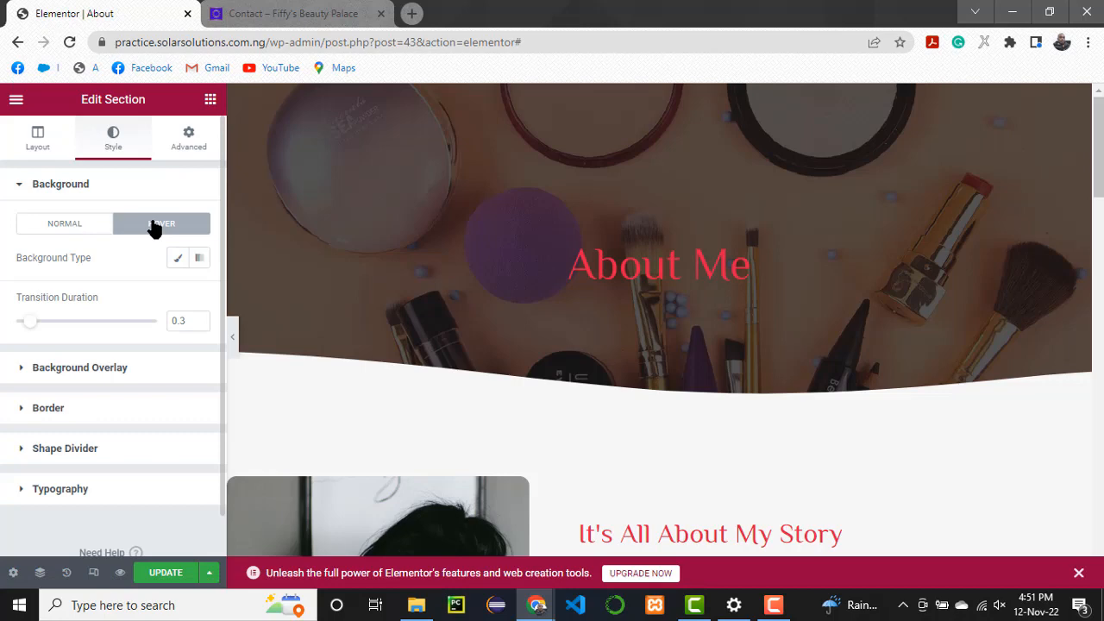
Set the About Me banner section's background overlay to a custom red, #B72121.
click(19, 371)
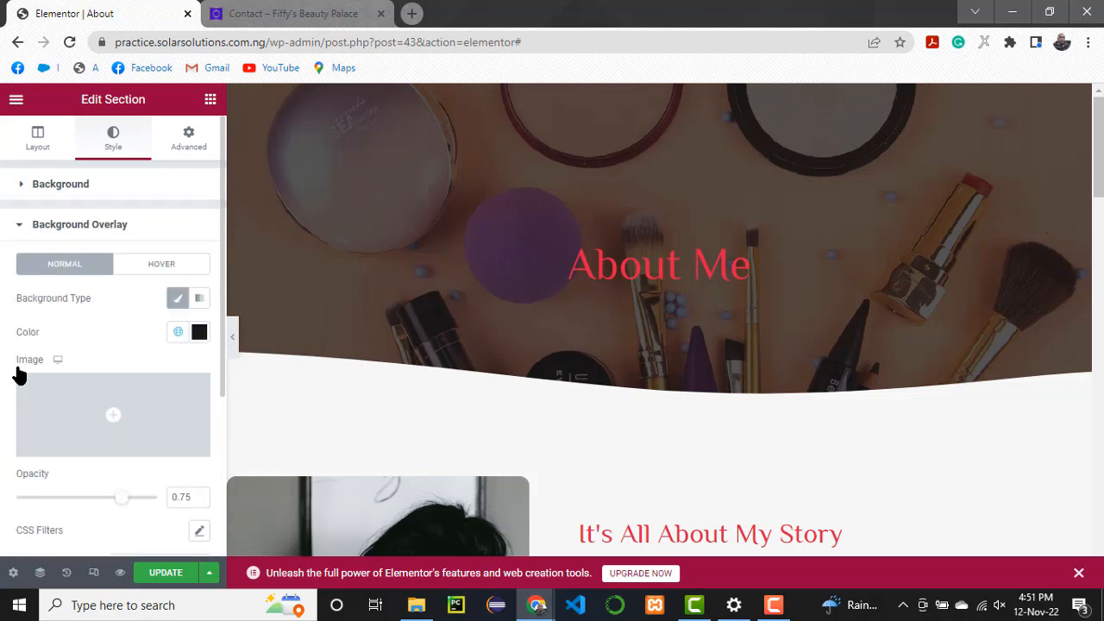
click(178, 333)
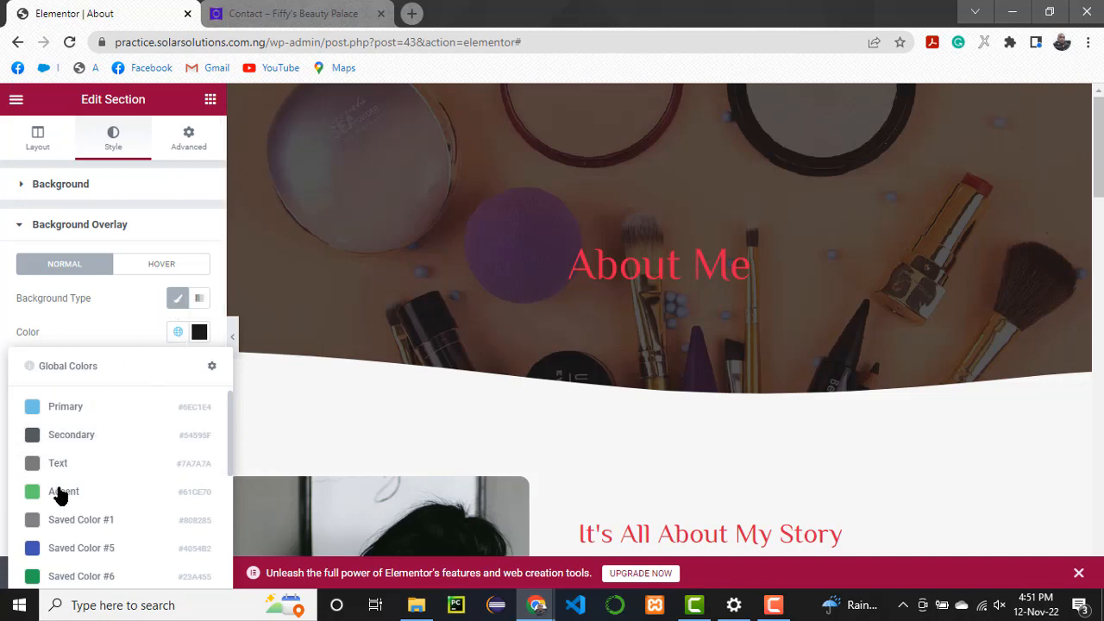
click(199, 333)
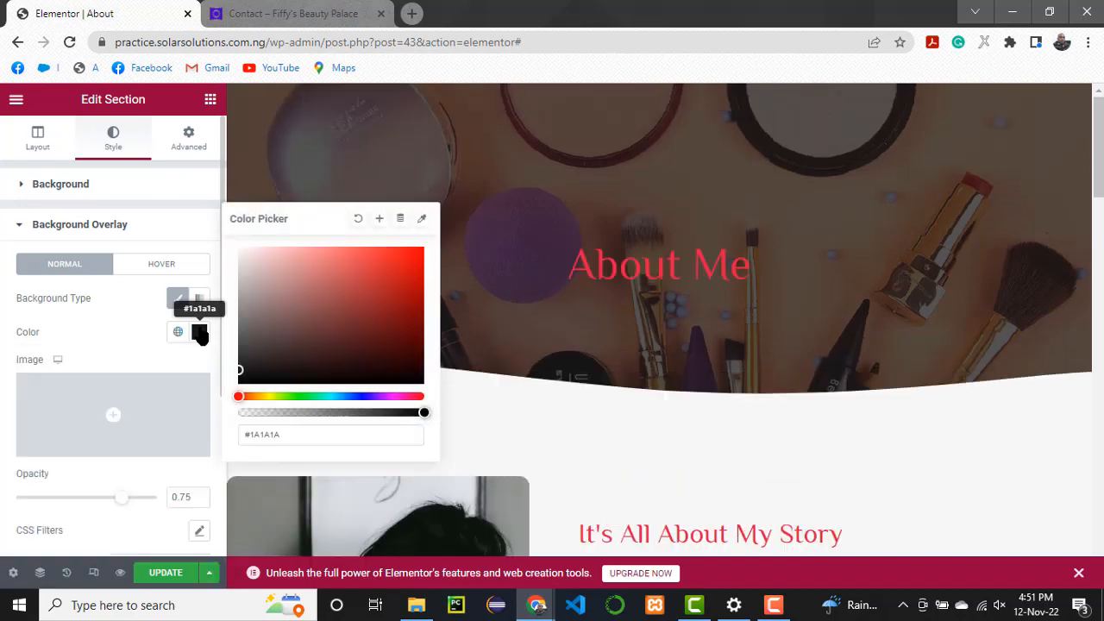
click(199, 334)
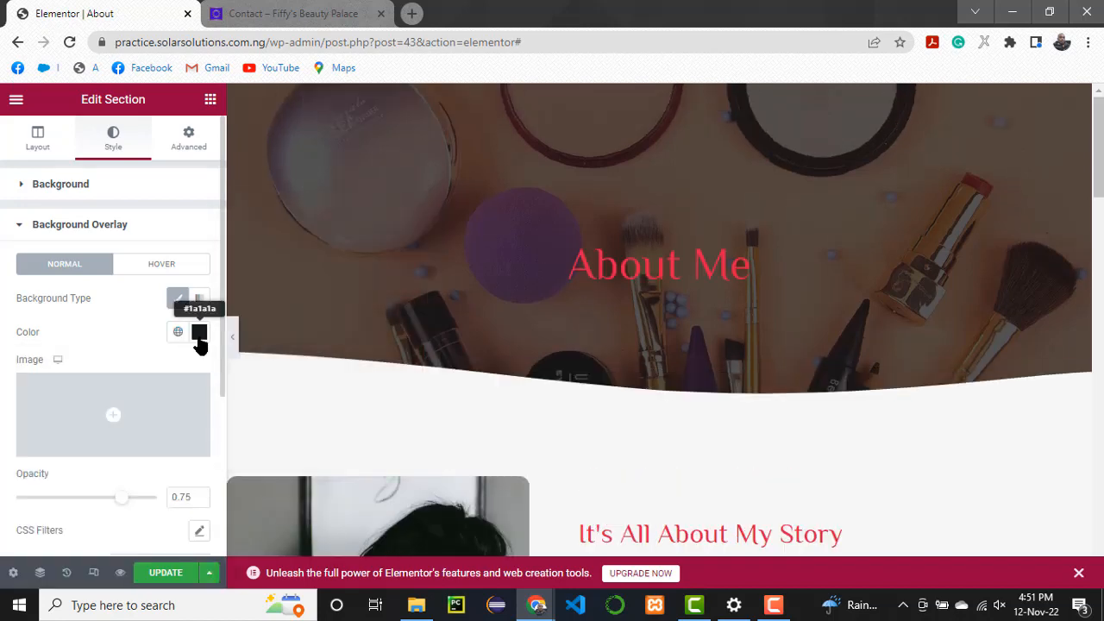
click(199, 335)
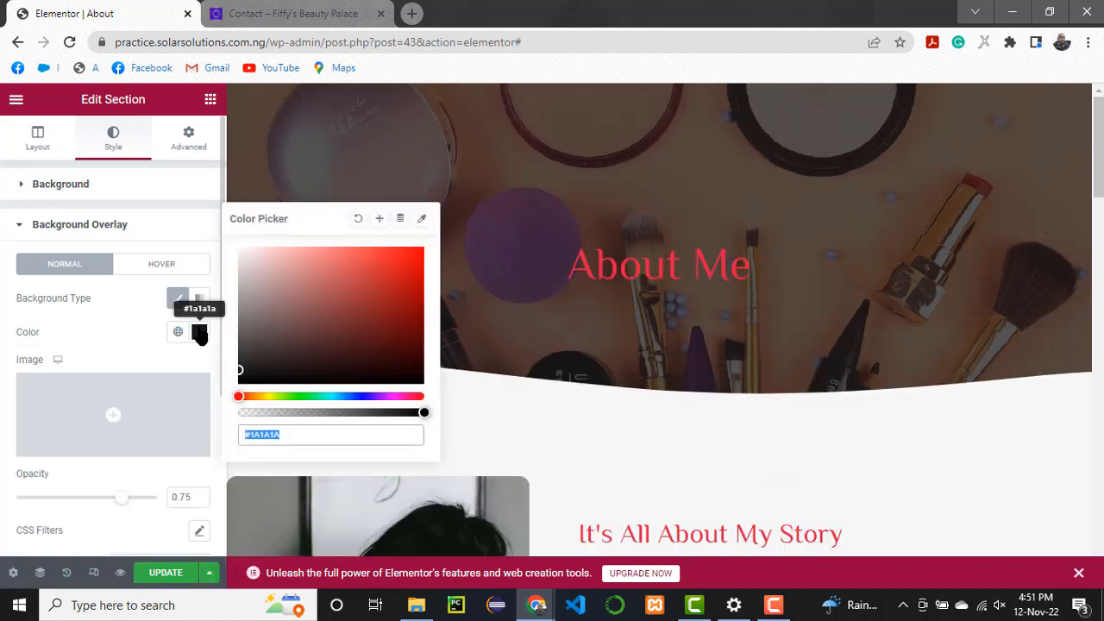
click(199, 334)
click(199, 334)
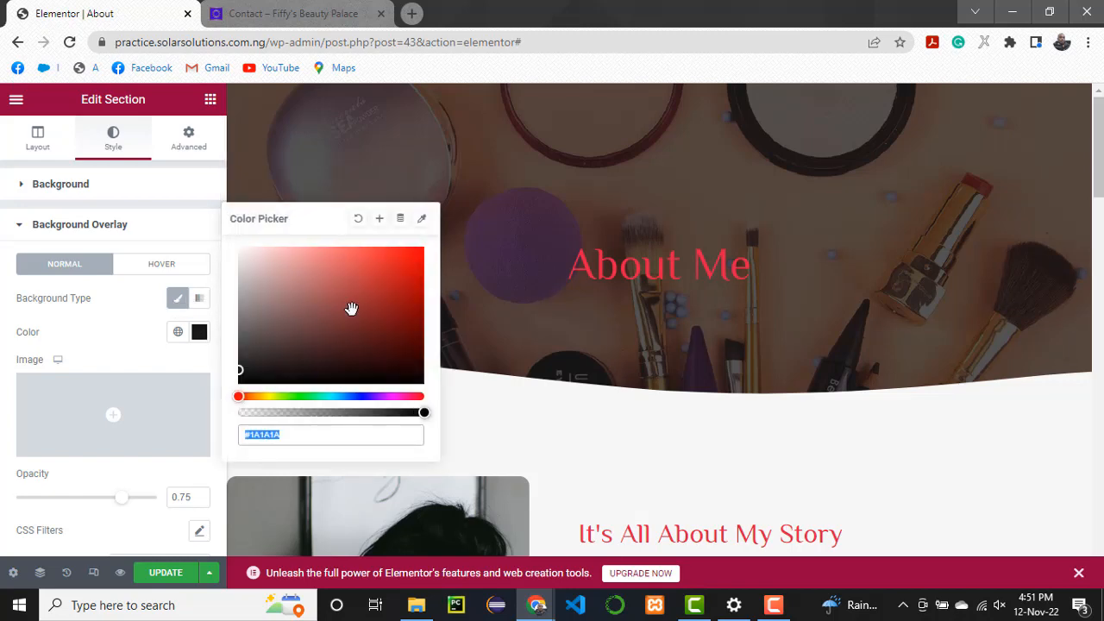
click(389, 285)
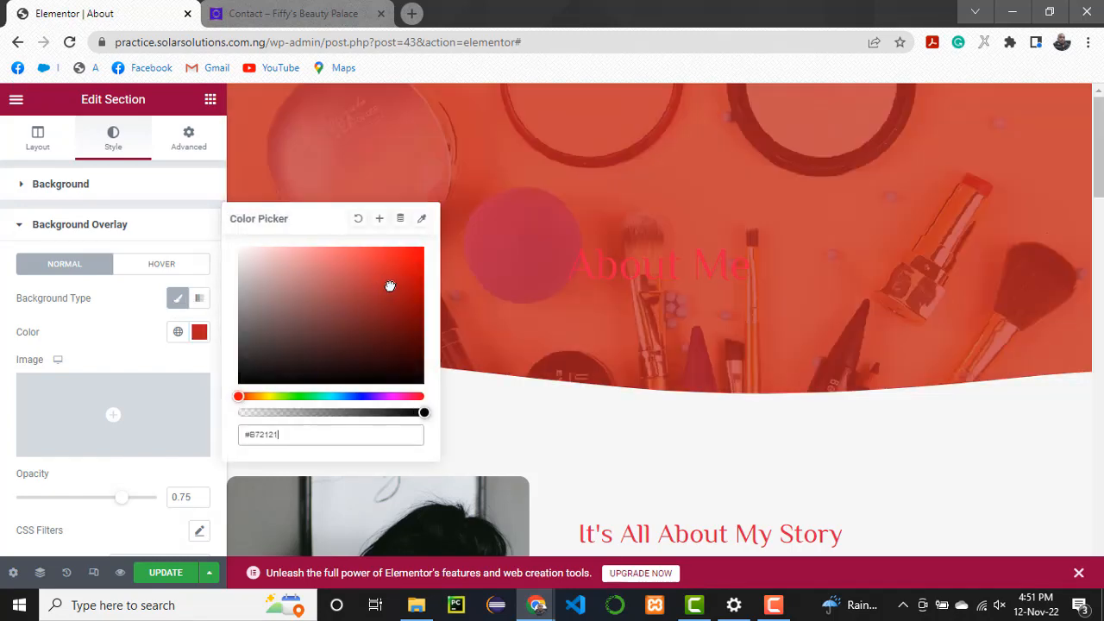
Try other custom overlay colors on the About Me banner, including dark red #5F0D0D and blues #0D165F, #2337B3 and #111429.
click(326, 288)
click(323, 320)
click(362, 355)
click(399, 333)
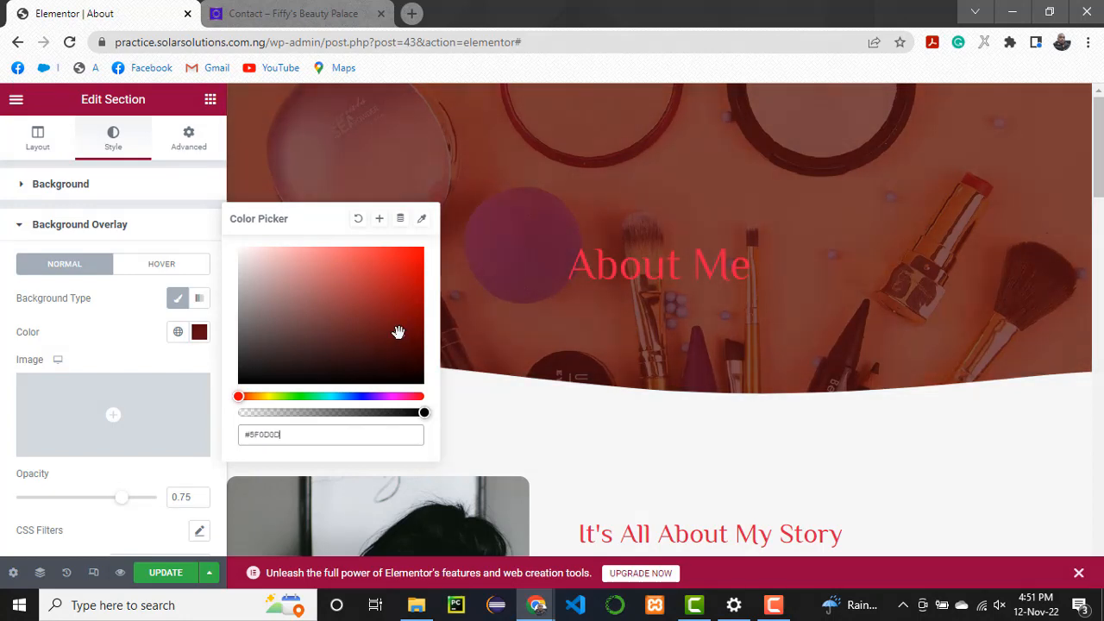
click(358, 395)
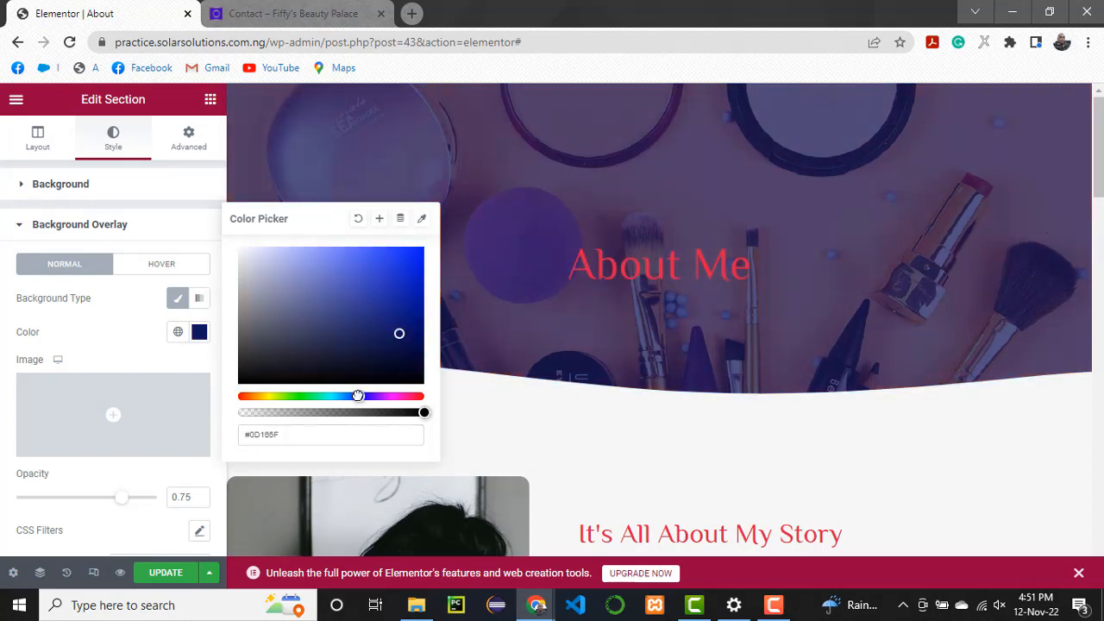
click(385, 287)
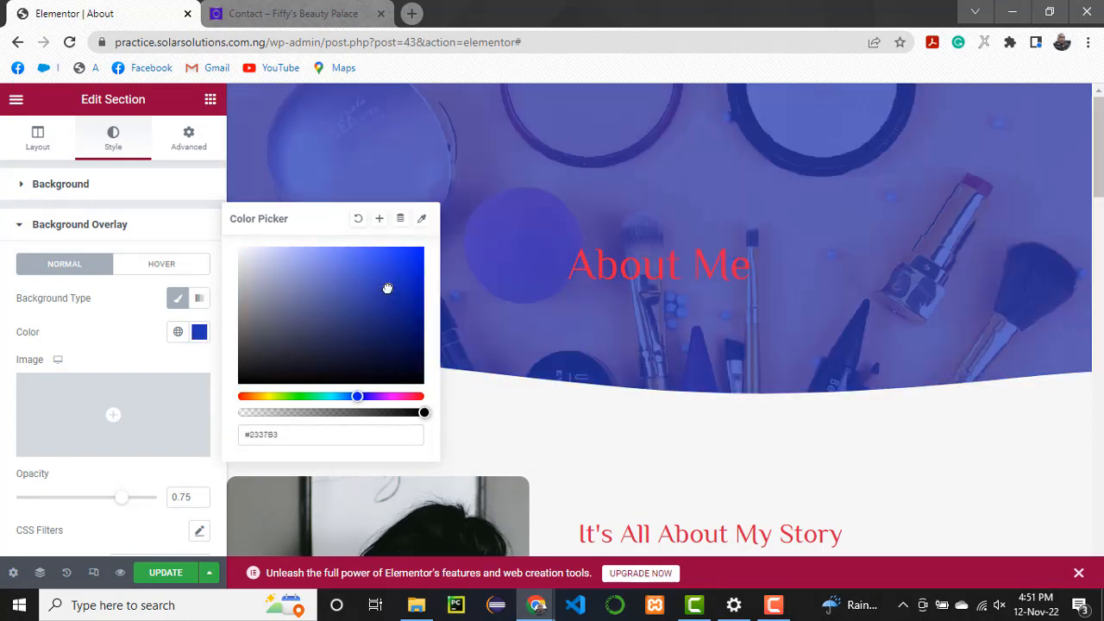
click(348, 363)
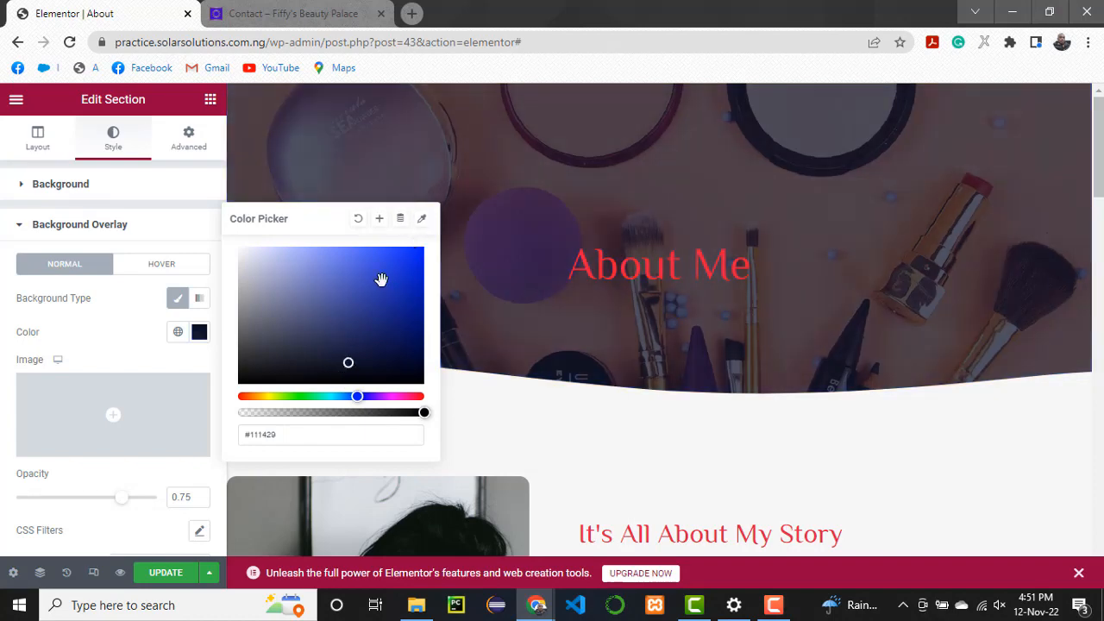
Clear the About Me banner's background overlay color and close the section's settings.
click(359, 220)
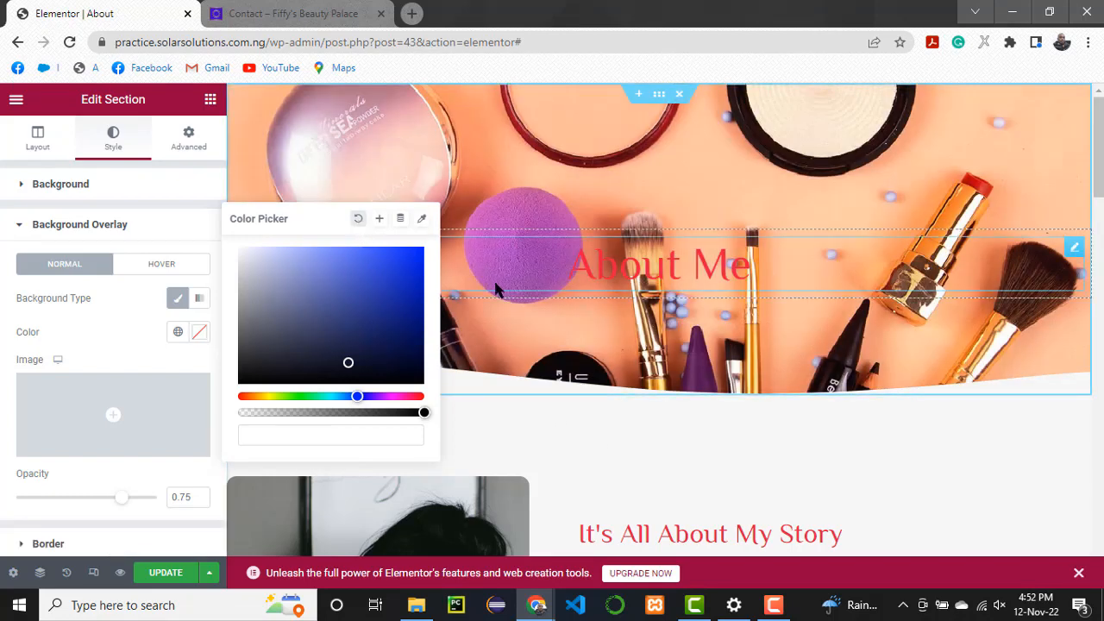
key(Escape)
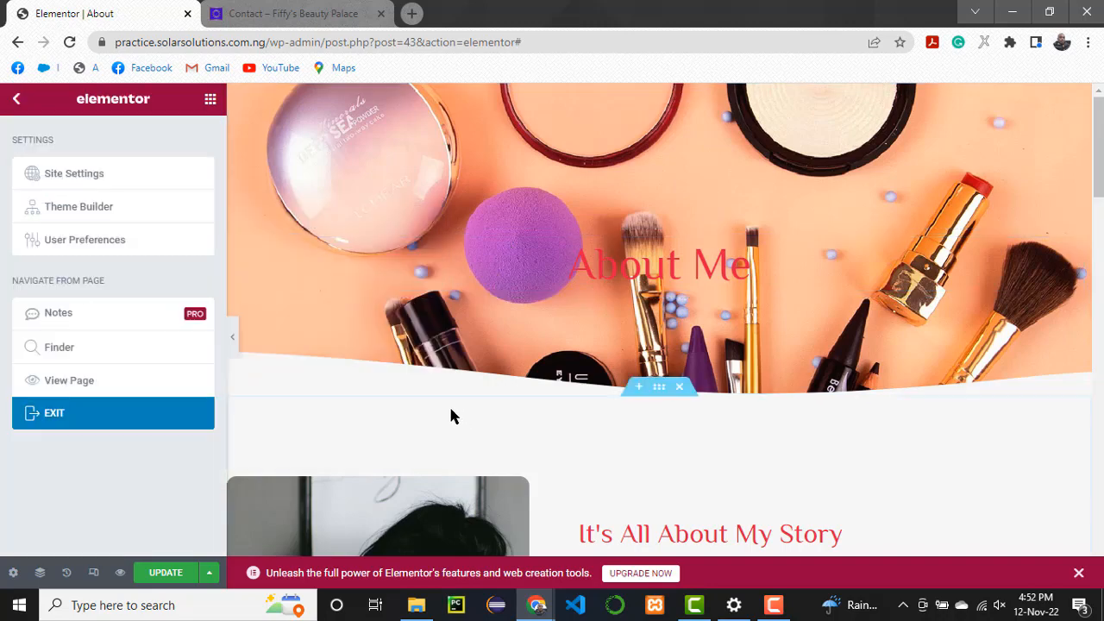
Replace the profile image beside the "It's All About My Story" text with new-bg.jpg from the media library.
scroll(626, 423, down, 2)
scroll(627, 428, down, 3)
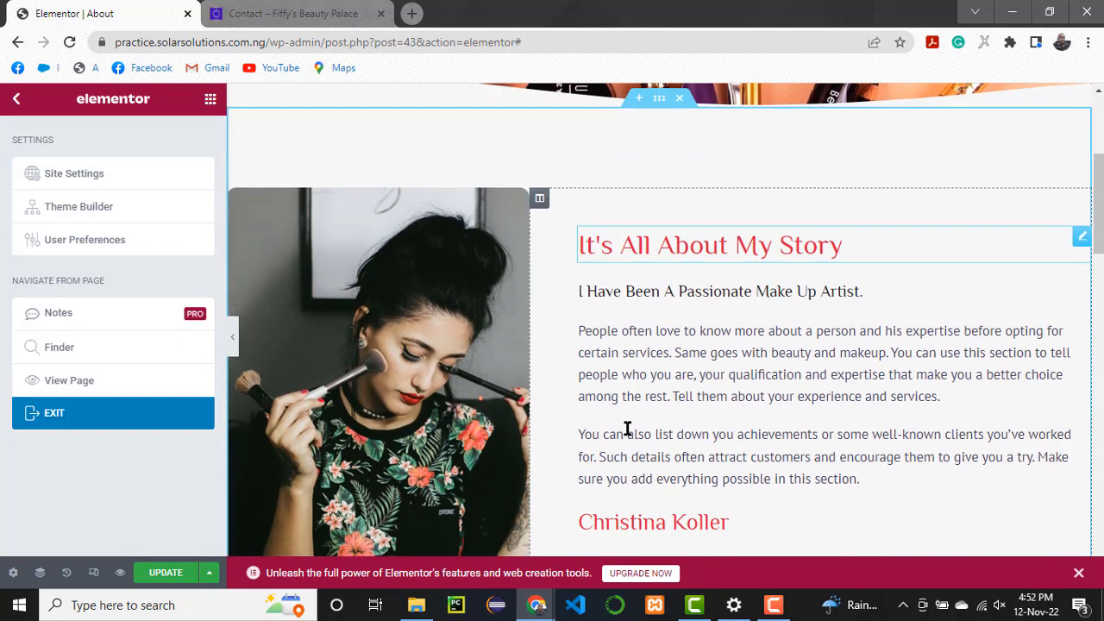
scroll(625, 423, up, 2)
scroll(626, 424, down, 3)
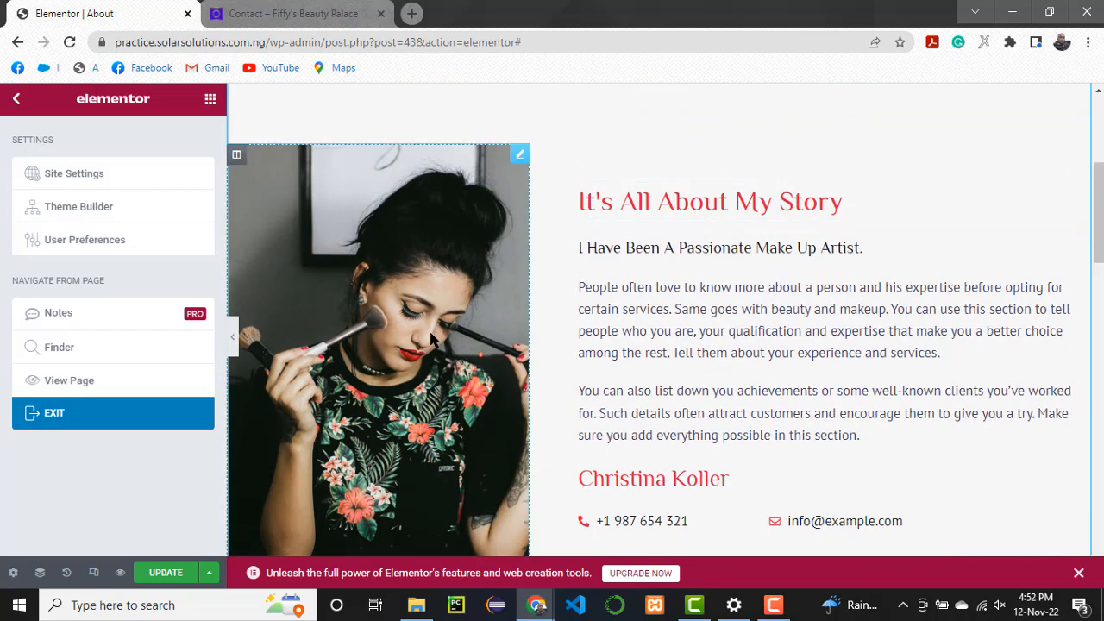
click(520, 155)
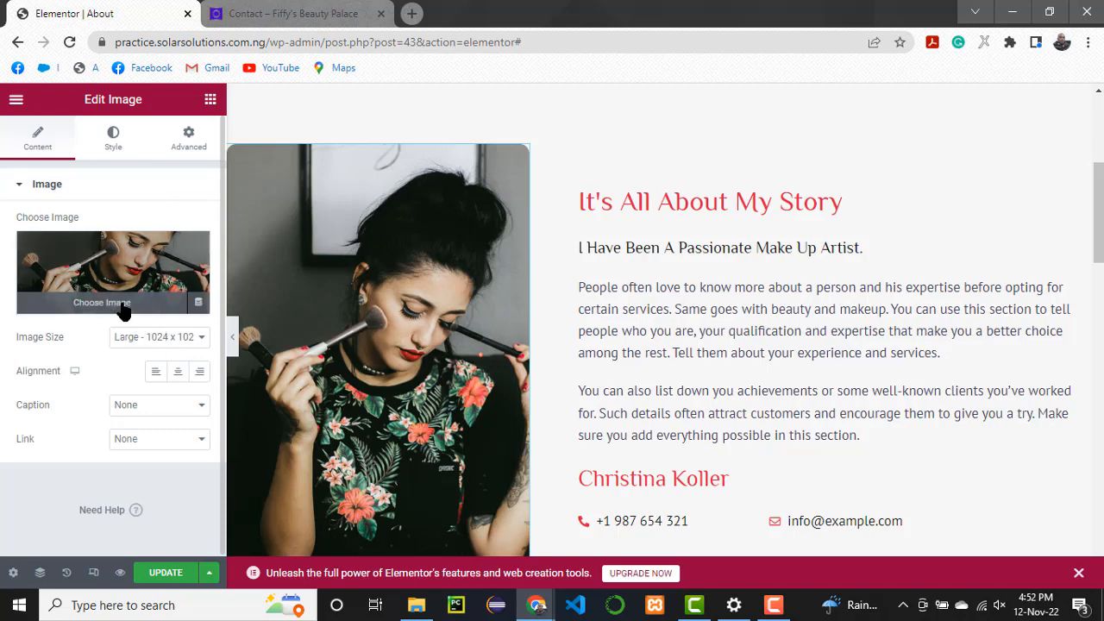
click(123, 309)
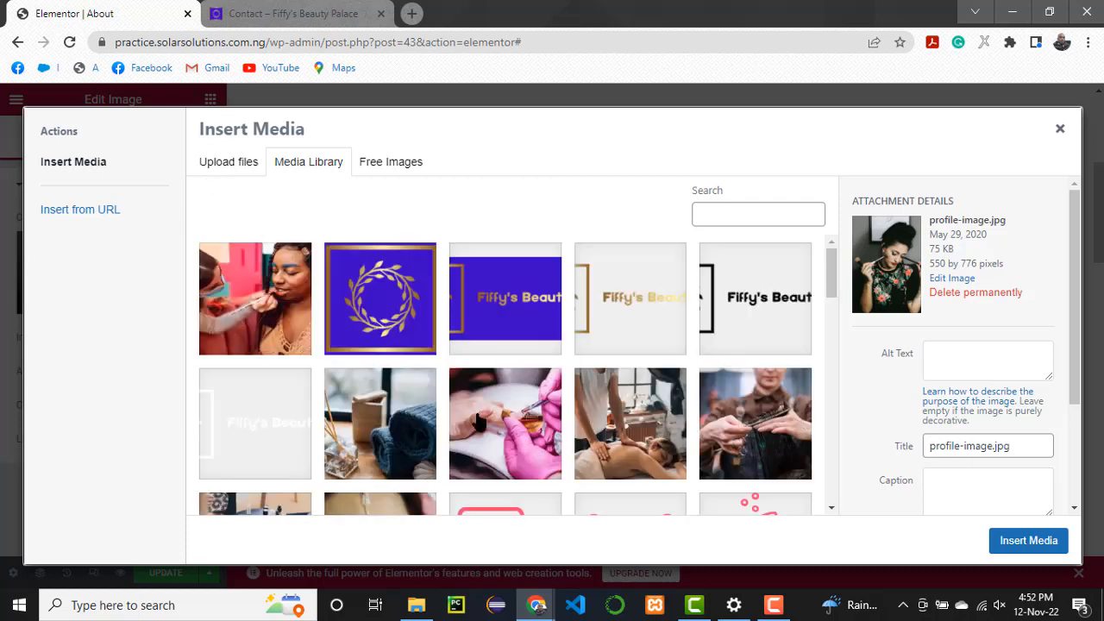
click(255, 304)
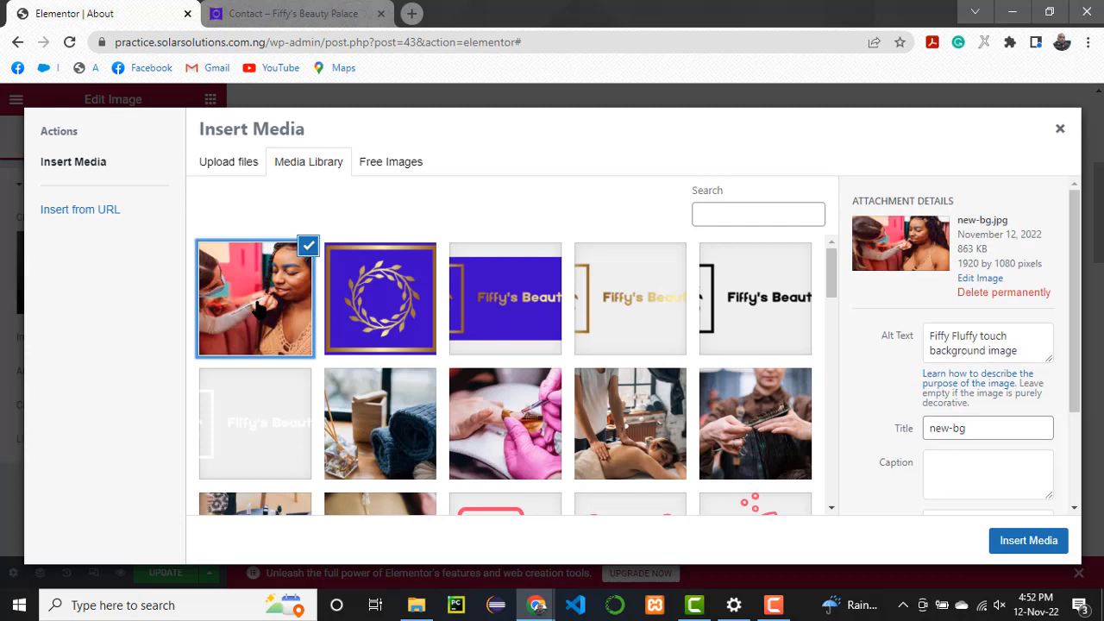
click(1005, 541)
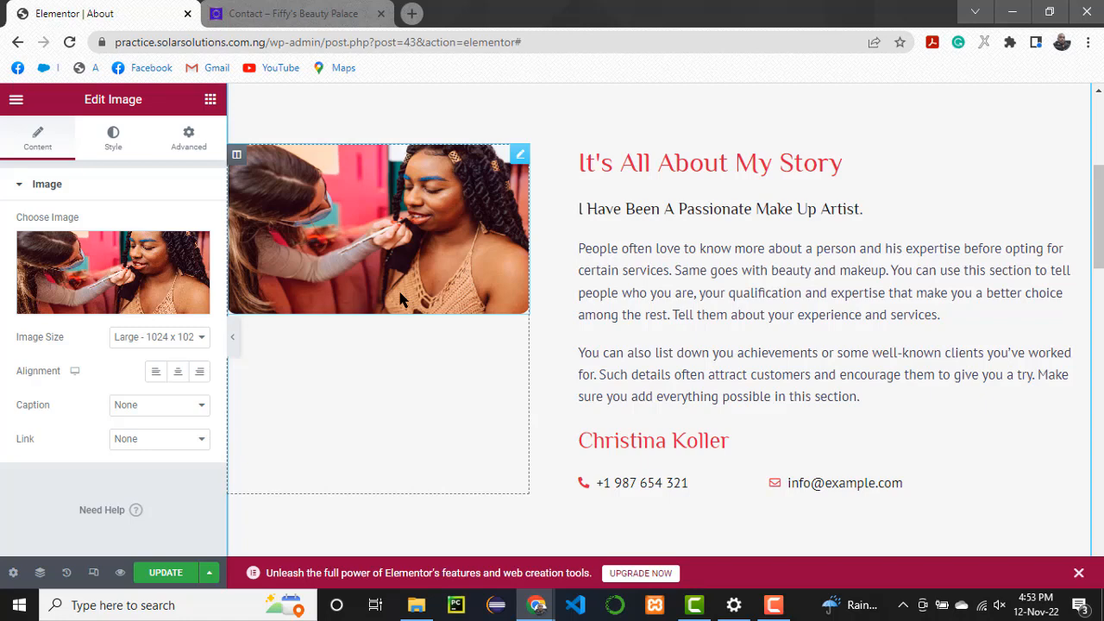
Open the "It's All About My Story" heading and the contact icon list for editing, and look over the team section.
click(16, 43)
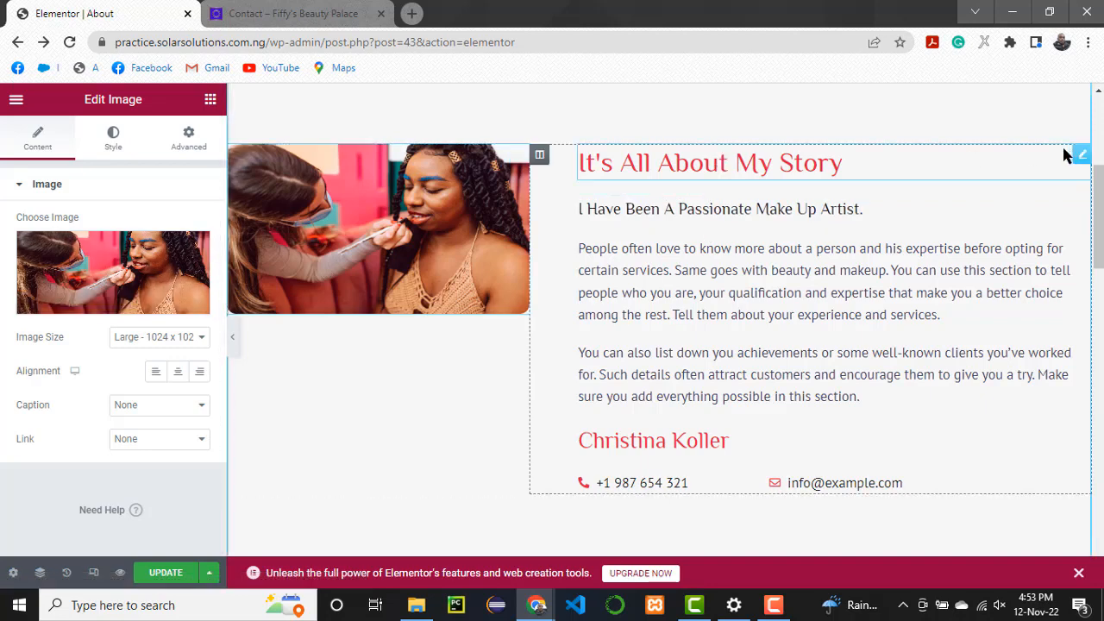
click(1078, 156)
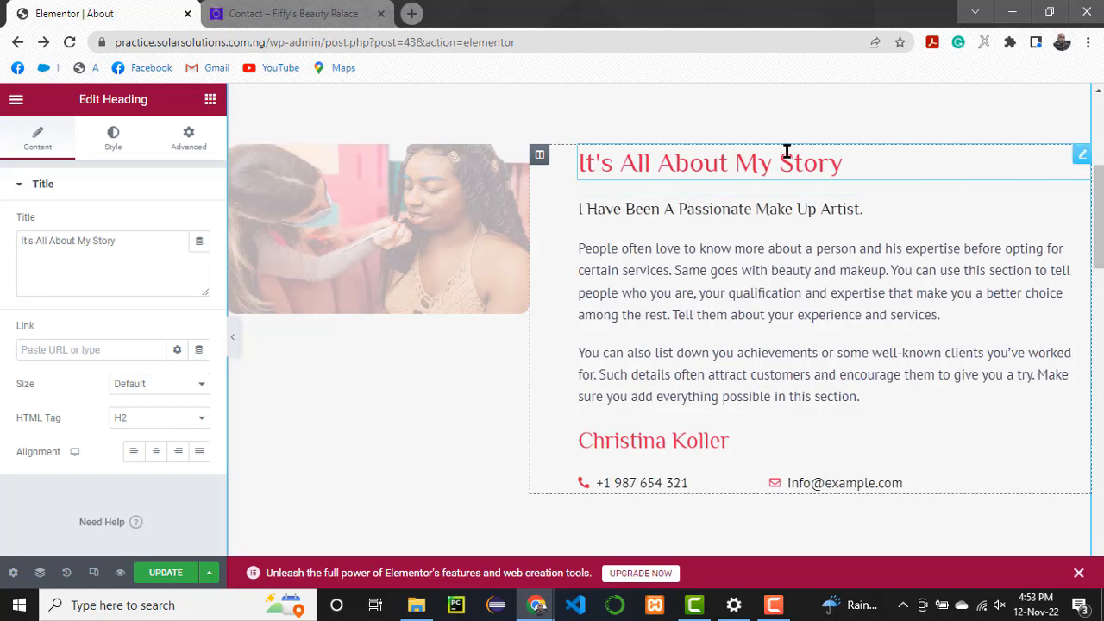
click(91, 247)
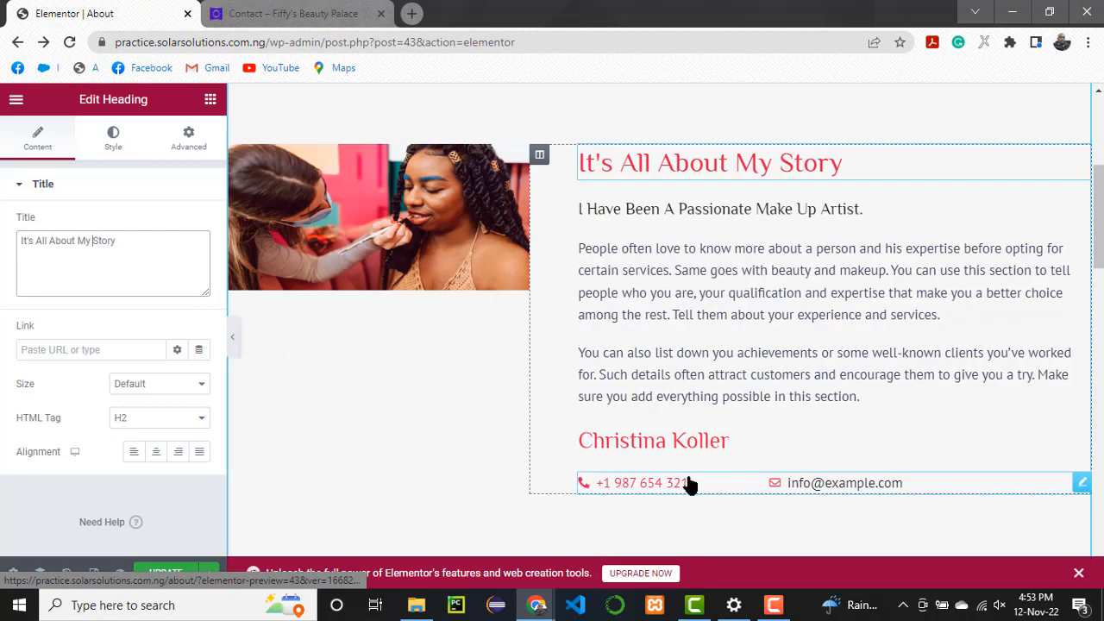
click(1079, 484)
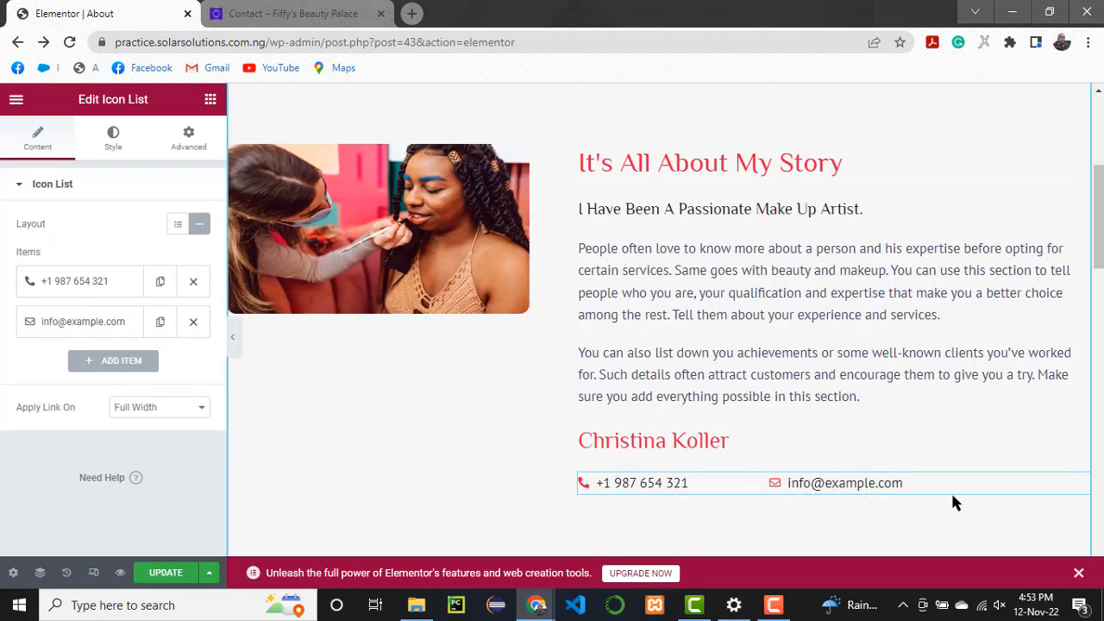
scroll(801, 486, down, 5)
scroll(801, 485, down, 3)
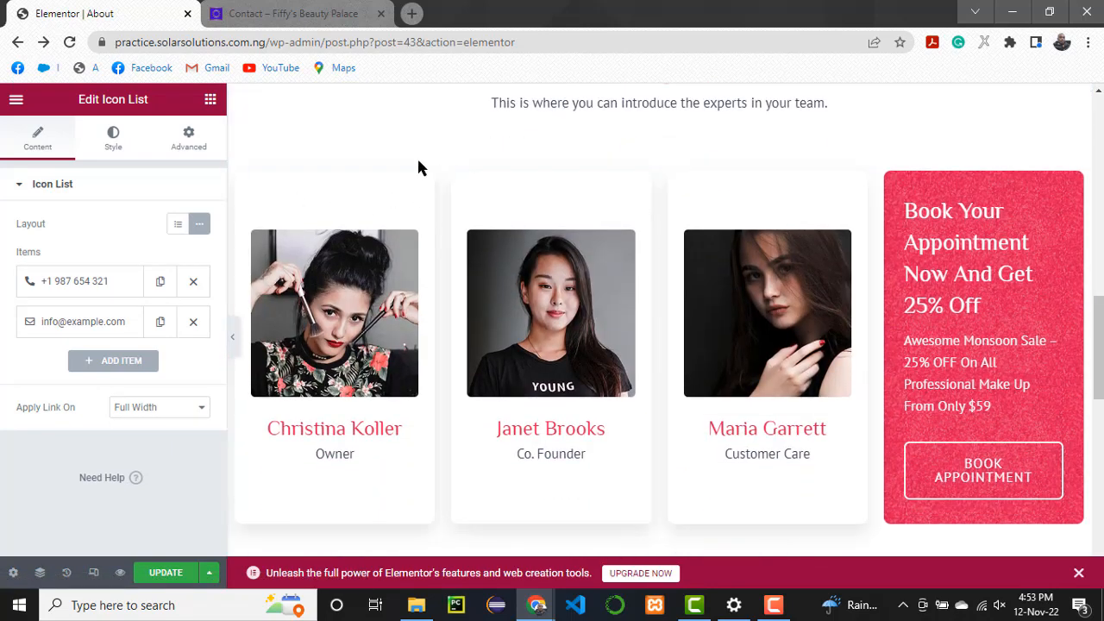
Set the Book Appointment button's link to the address copied from the open Contact page, practice.solarsolutions.com.ng/contact/.
mouse_move(390, 230)
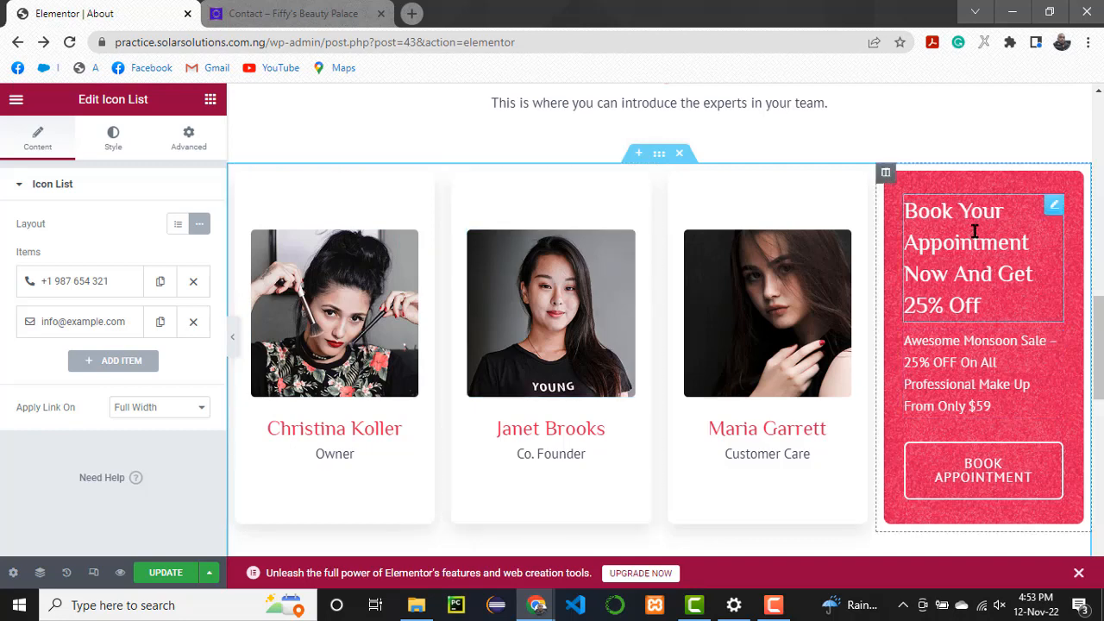
click(978, 466)
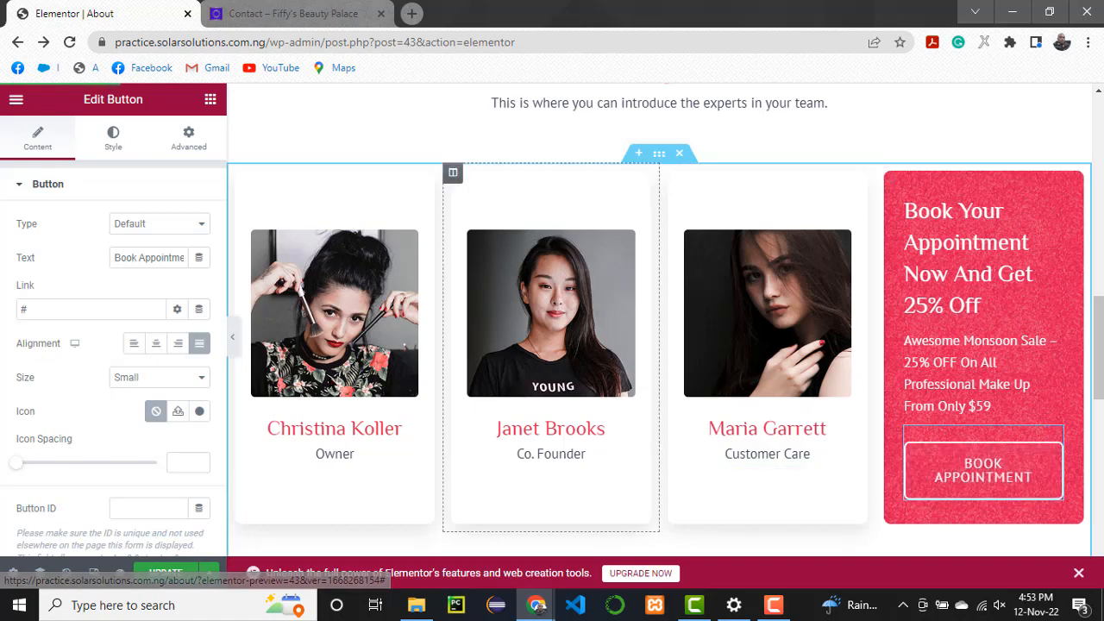
click(32, 308)
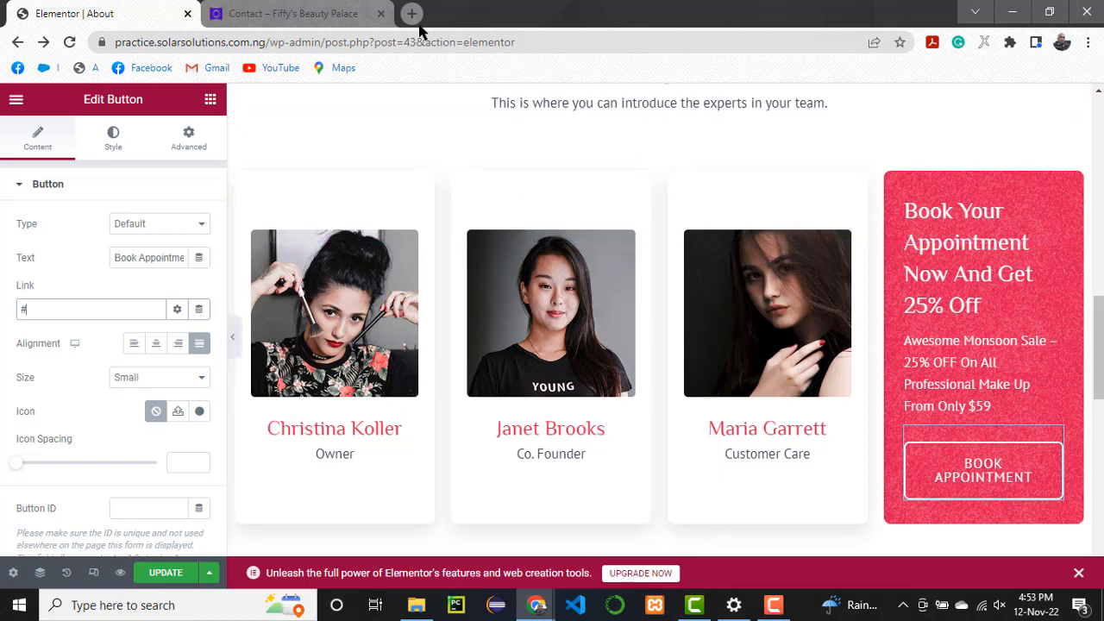
click(301, 18)
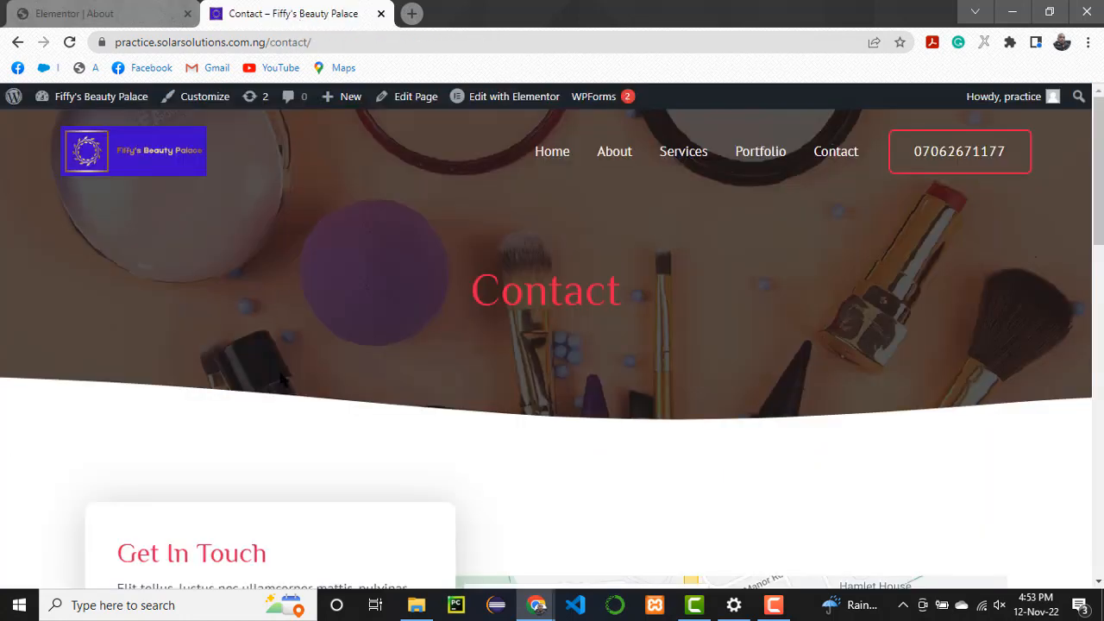
scroll(332, 439, down, 2)
scroll(332, 431, up, 2)
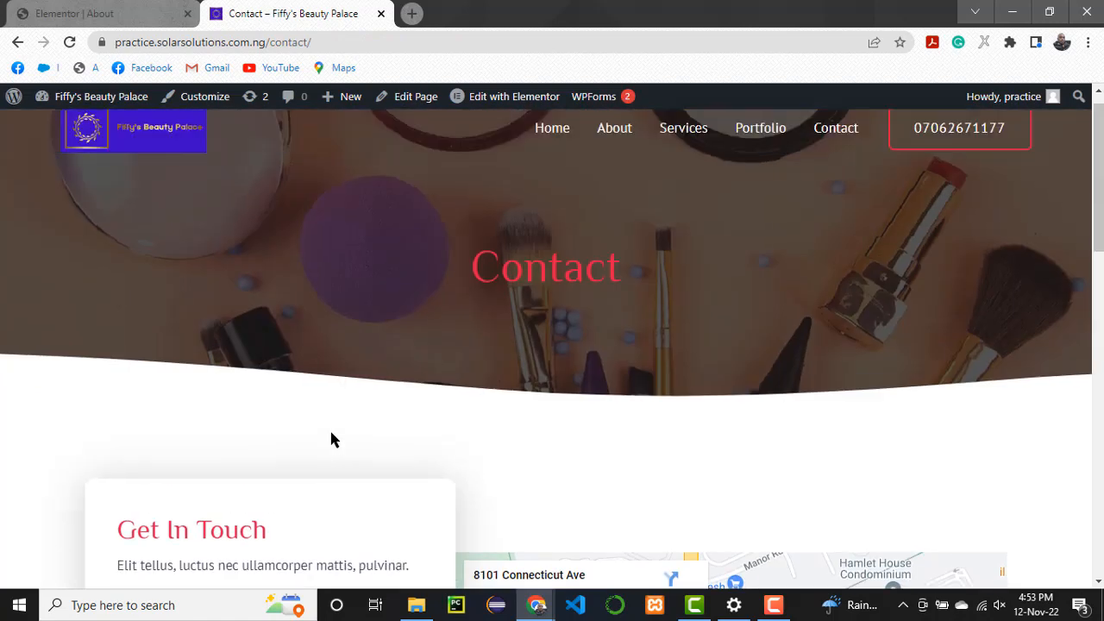
drag(321, 42, 108, 54)
key(ctrl+c)
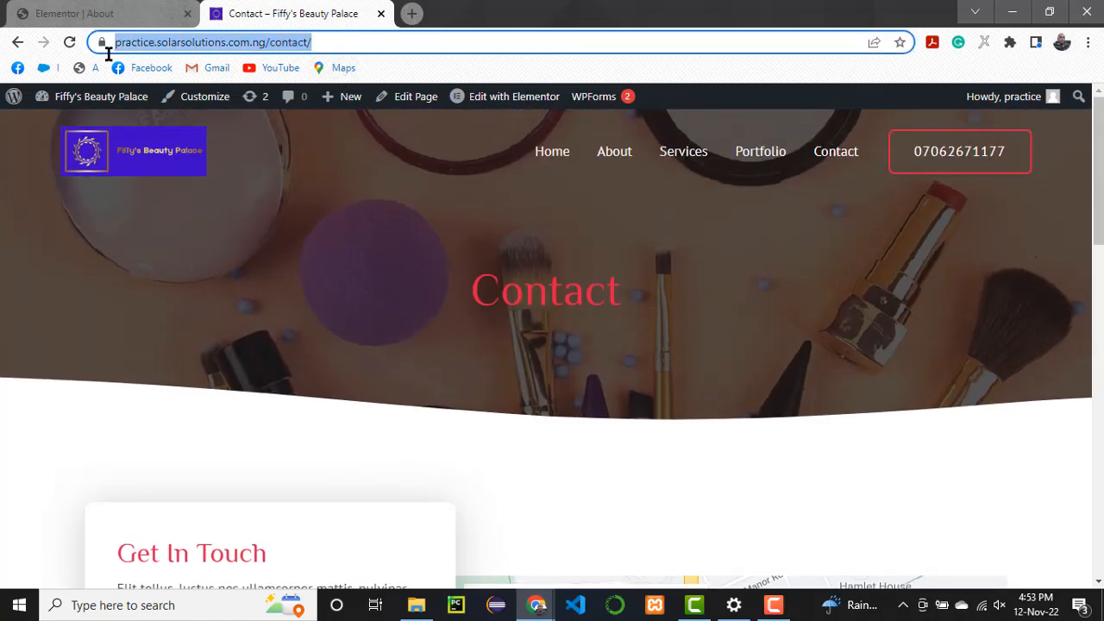
click(54, 17)
drag(61, 305, 4, 316)
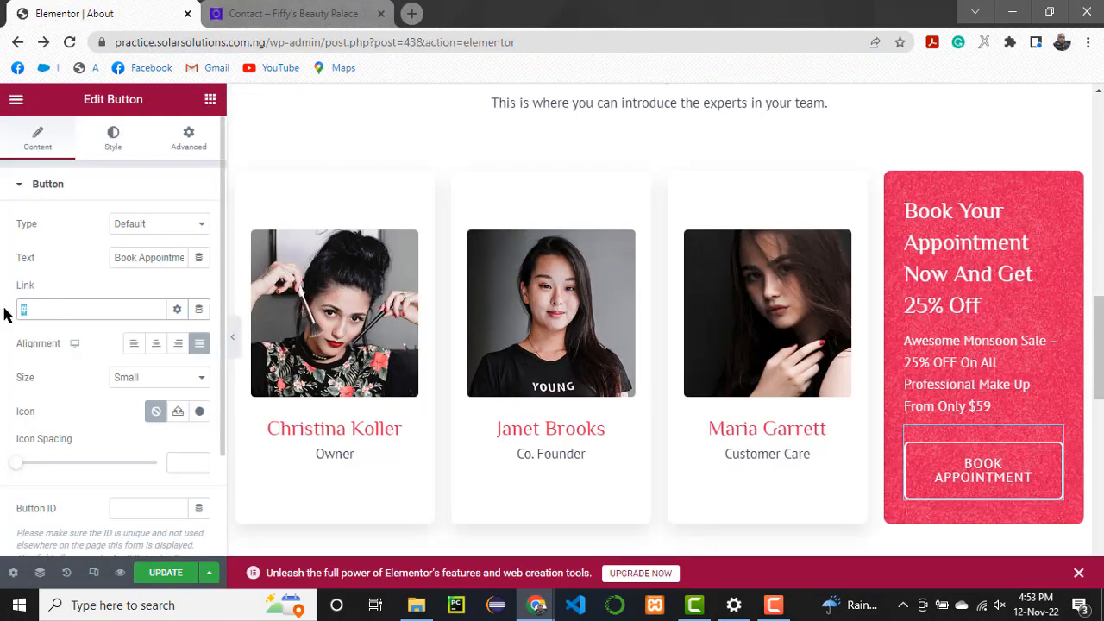
key(ctrl+v)
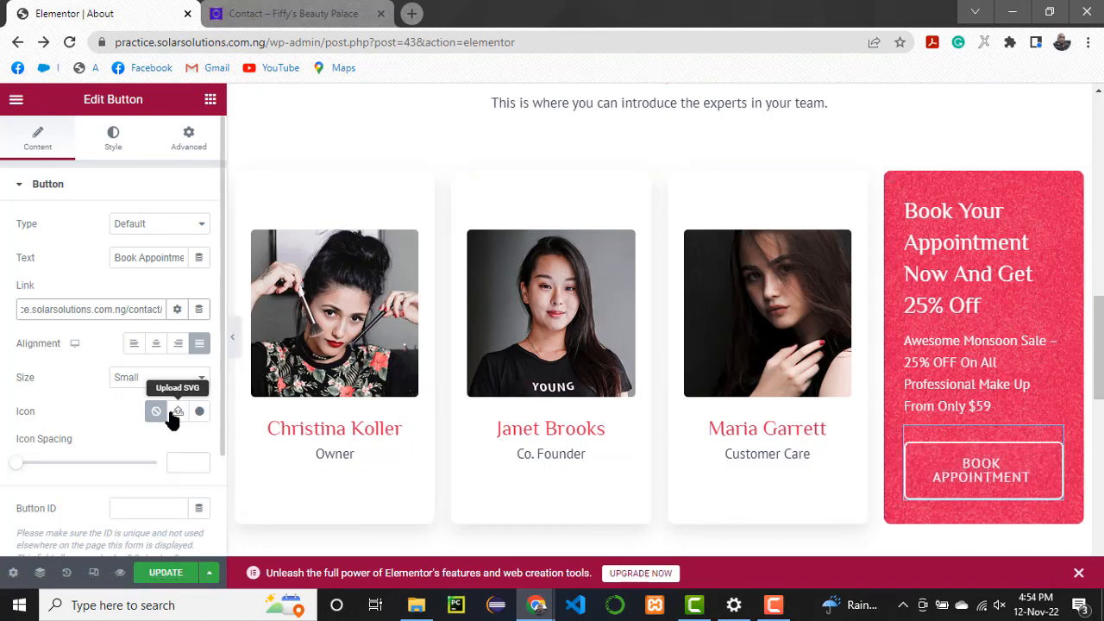
Publish the About page's changes and return to the WordPress list of pages.
scroll(170, 411, down, 3)
scroll(463, 374, down, 4)
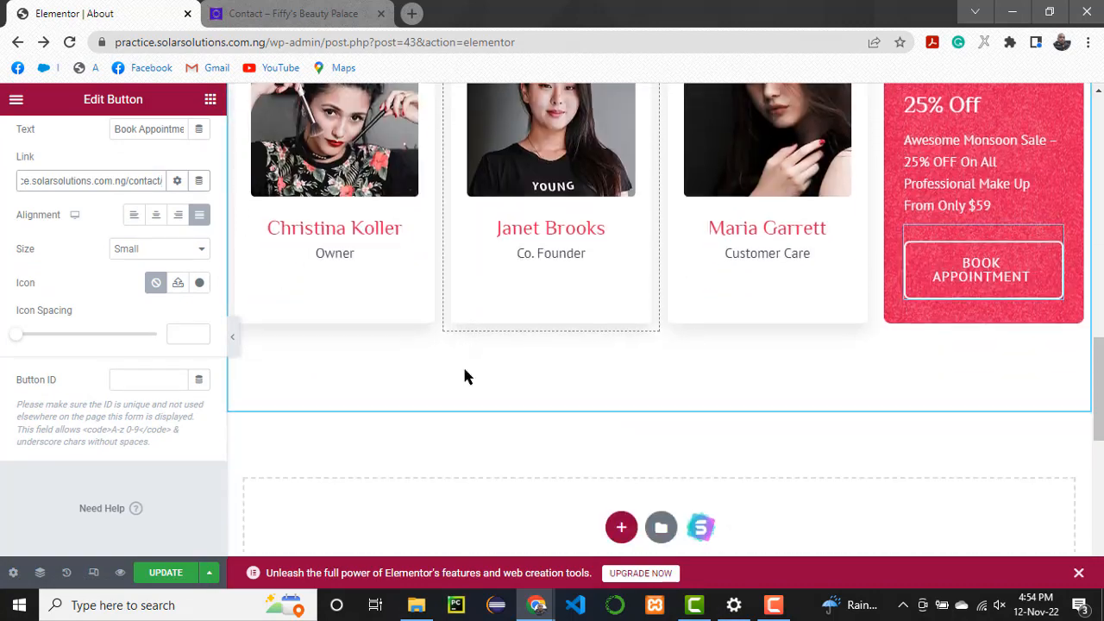
scroll(463, 374, down, 3)
scroll(463, 374, up, 6)
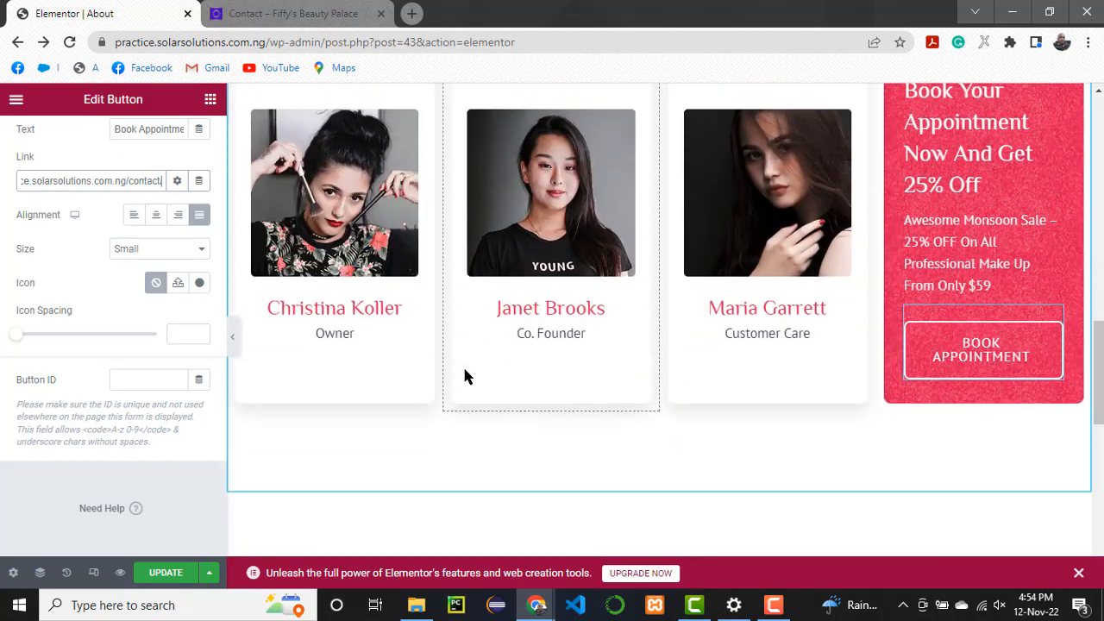
click(158, 574)
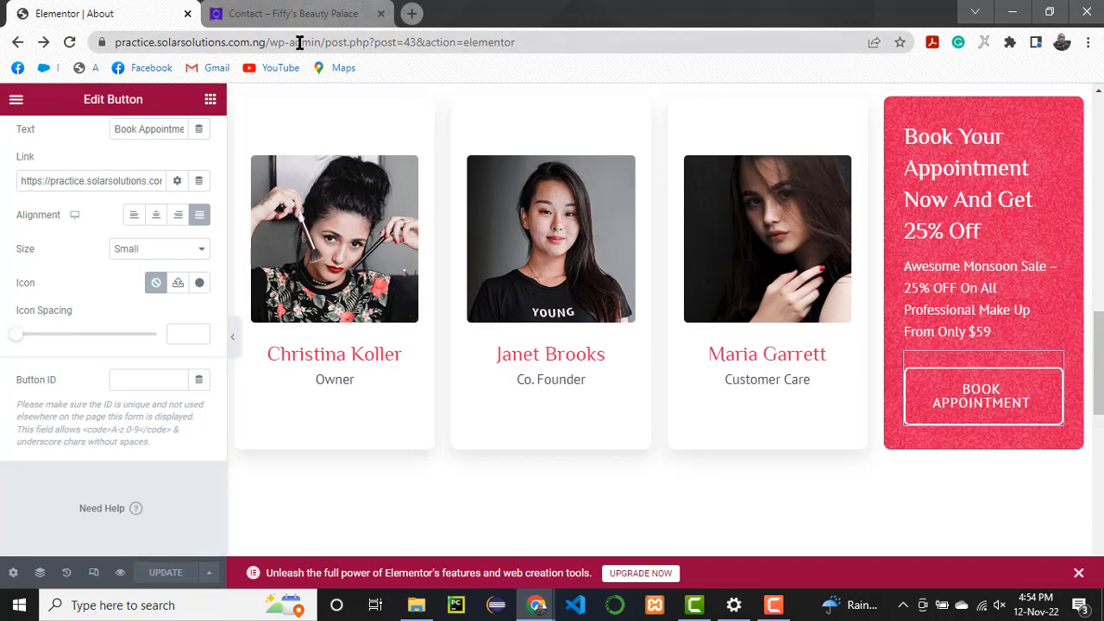
scroll(394, 244, up, 10)
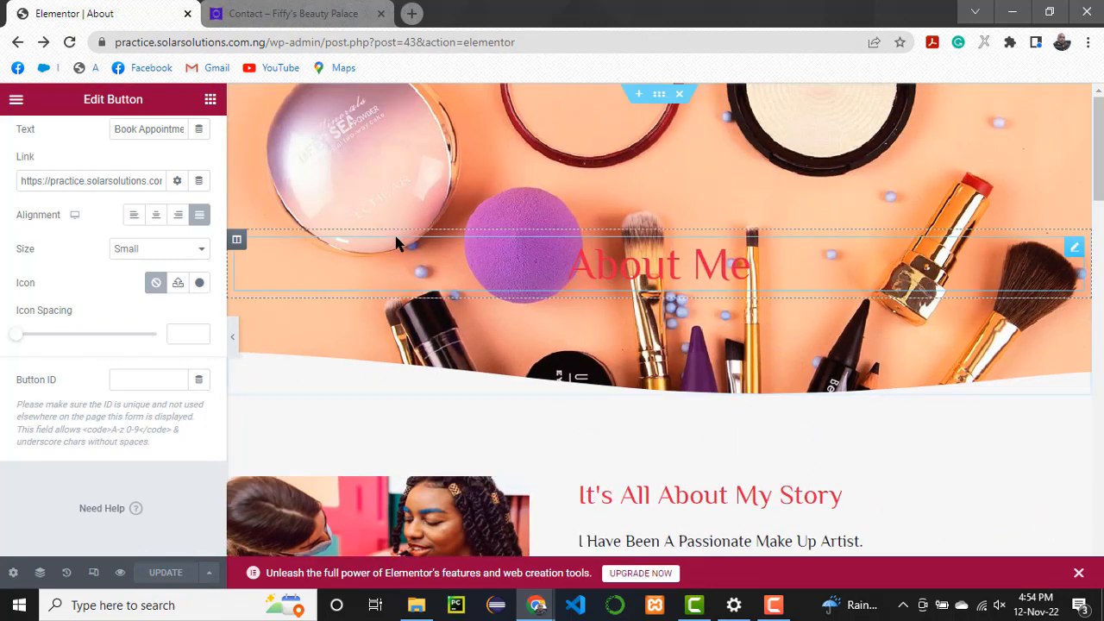
click(18, 43)
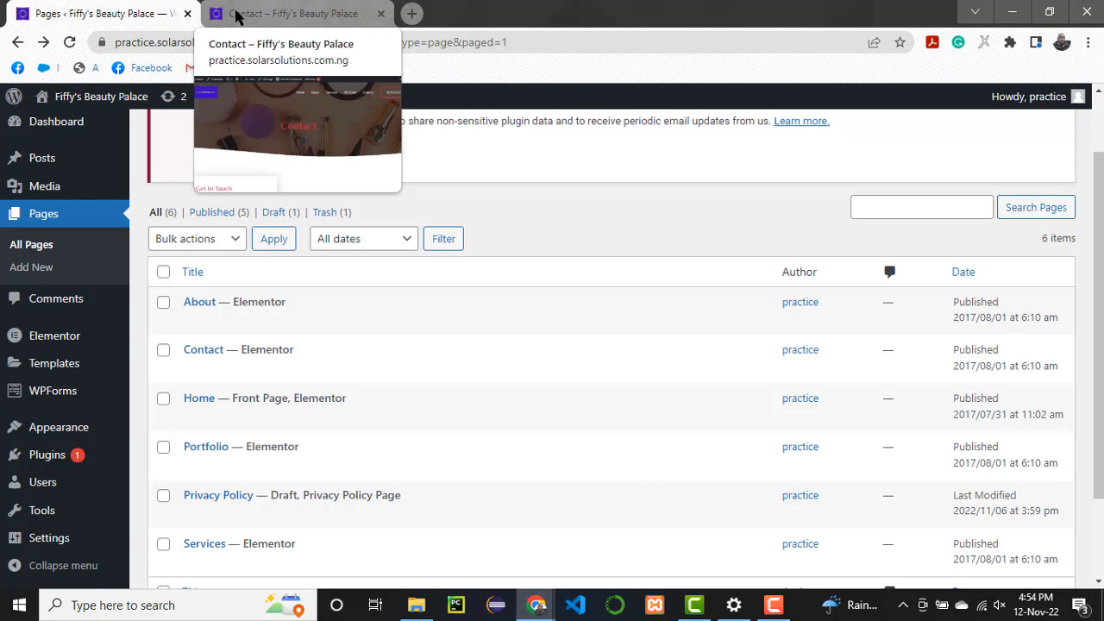
Open the live site's Home page and go on to its About page to review the banner and story section.
click(308, 12)
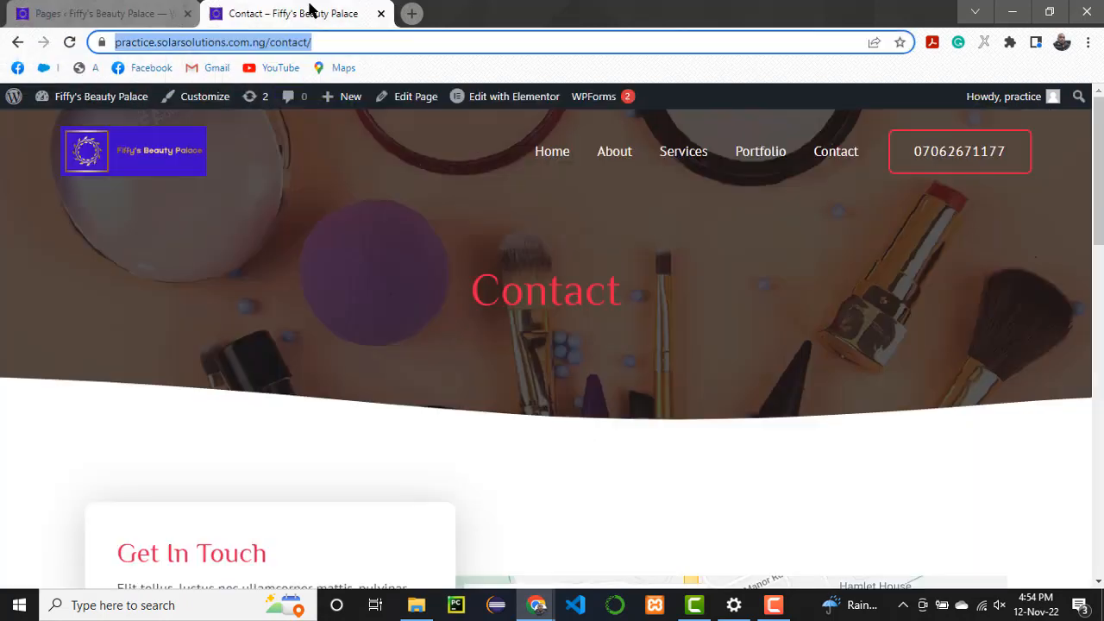
click(540, 166)
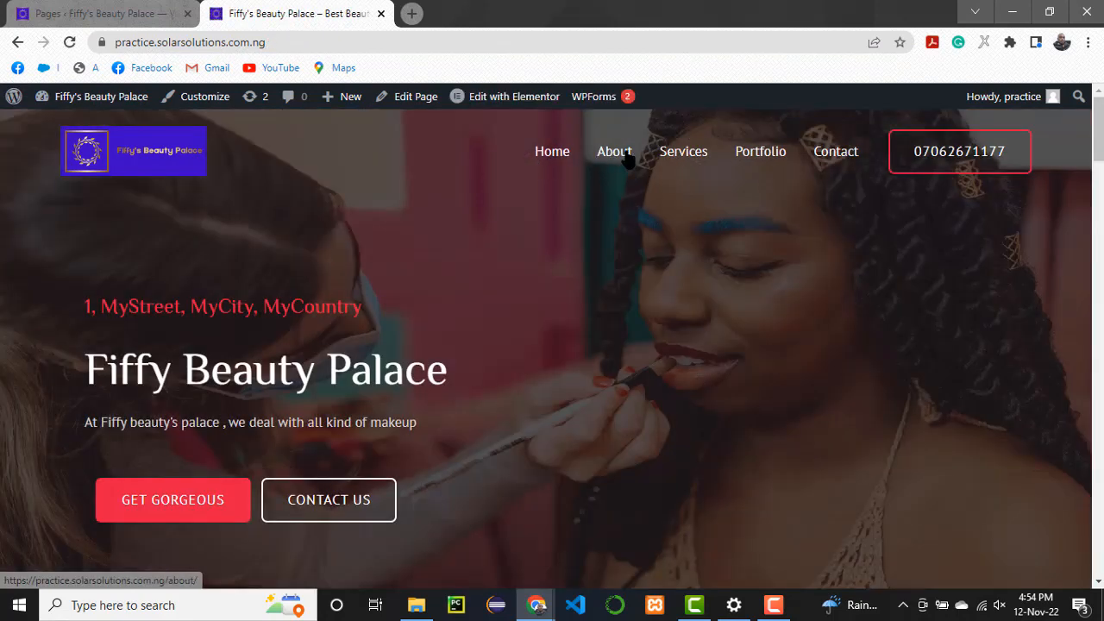
click(614, 152)
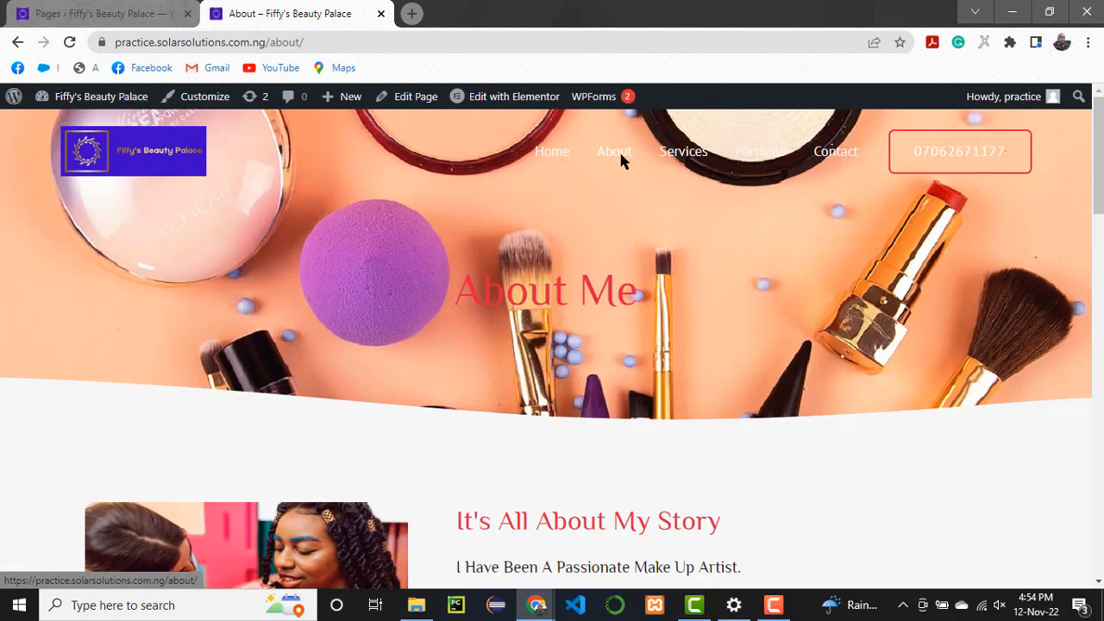
scroll(590, 294, down, 4)
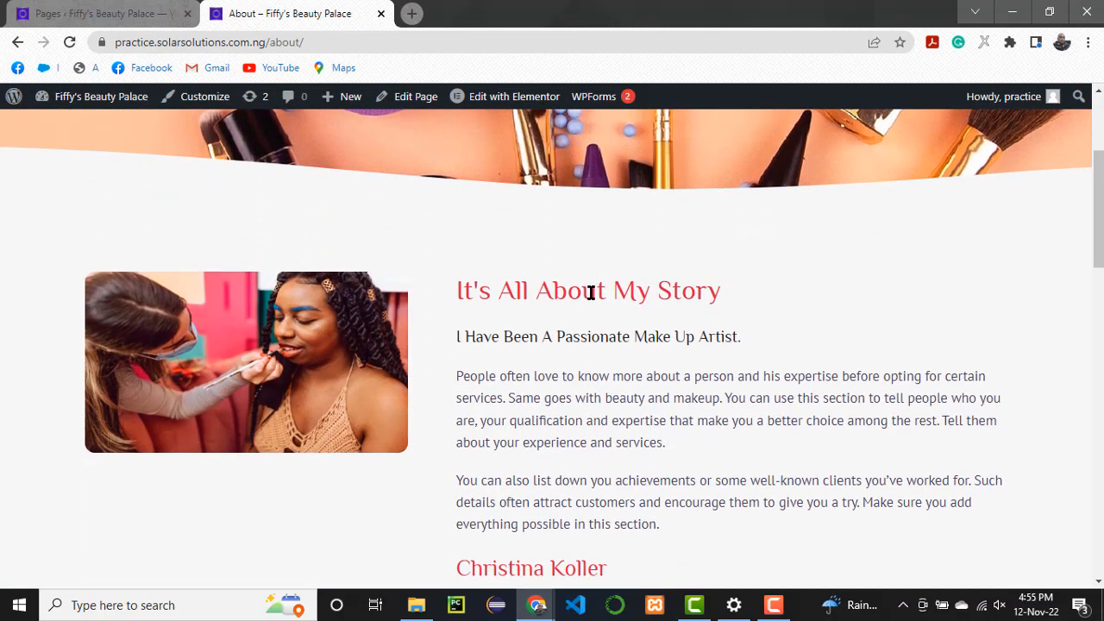
scroll(590, 296, up, 2)
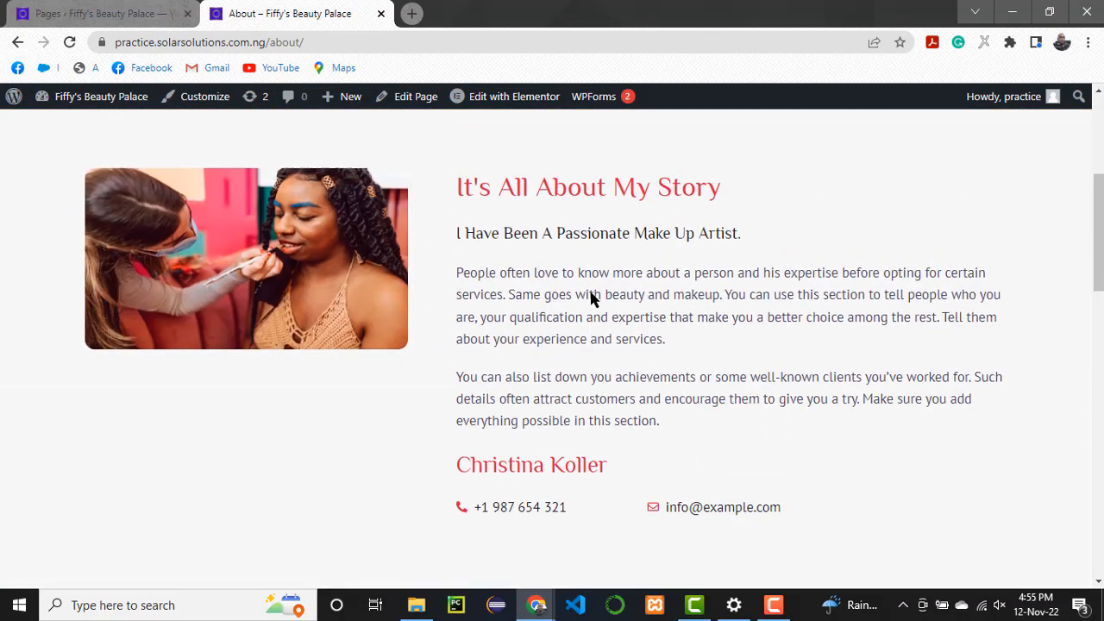
Test the Book Appointment button on the live About page and check the contact form on the page it opens.
scroll(595, 298, down, 3)
scroll(598, 293, down, 6)
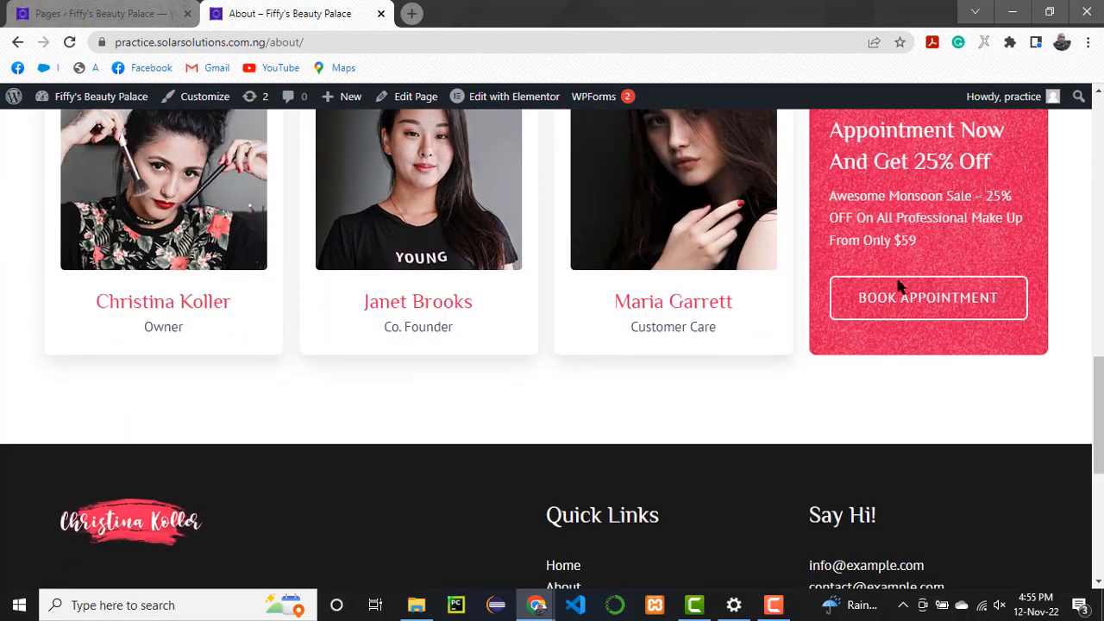
click(964, 318)
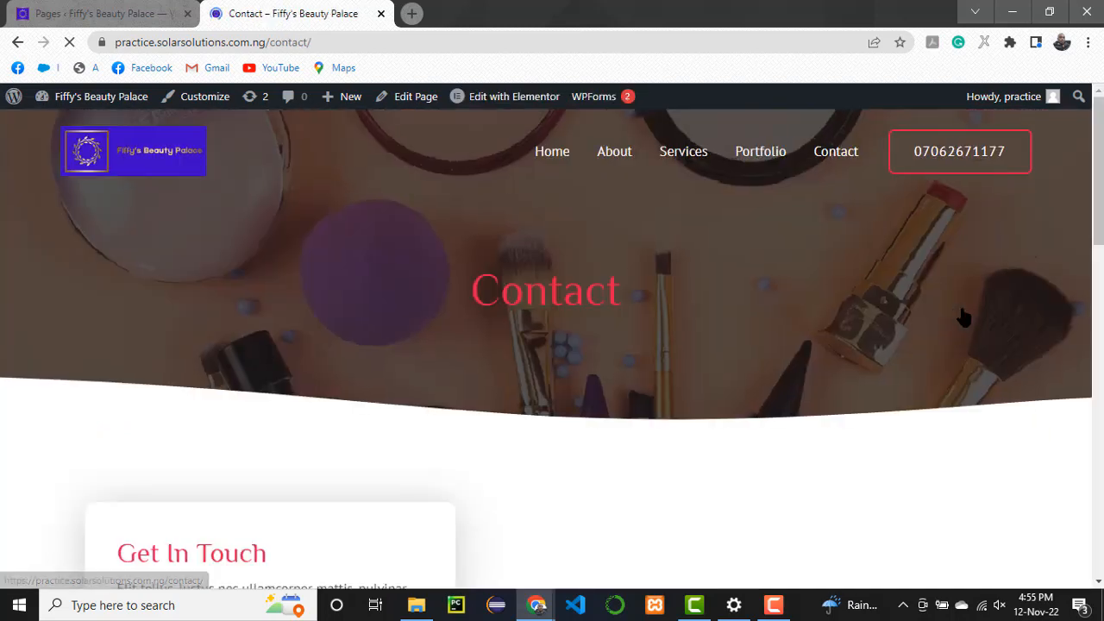
scroll(494, 415, down, 5)
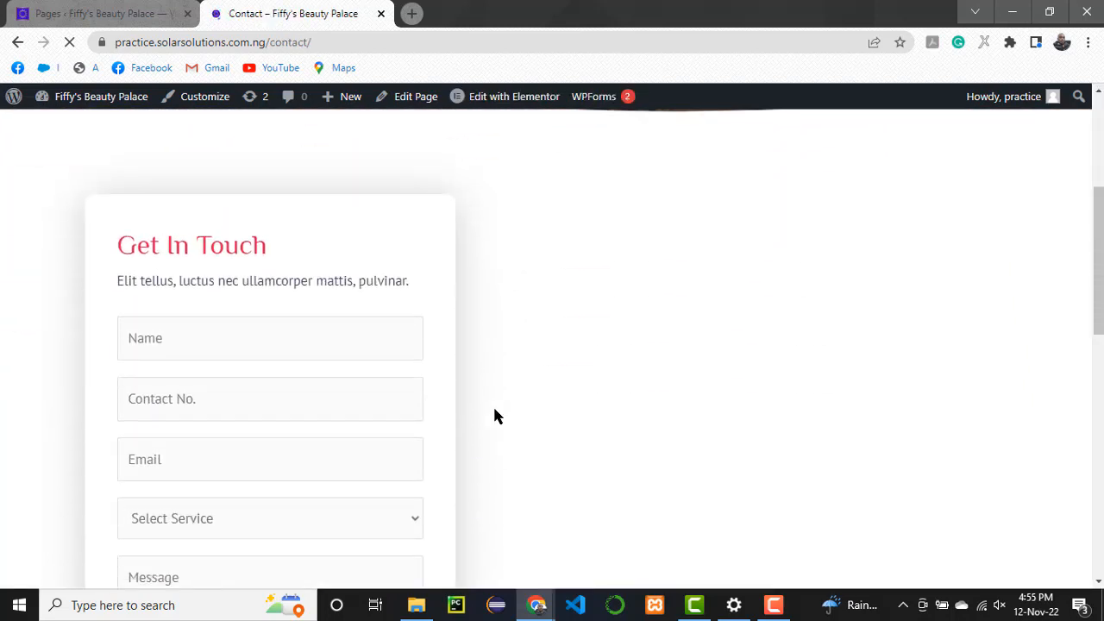
scroll(494, 416, up, 6)
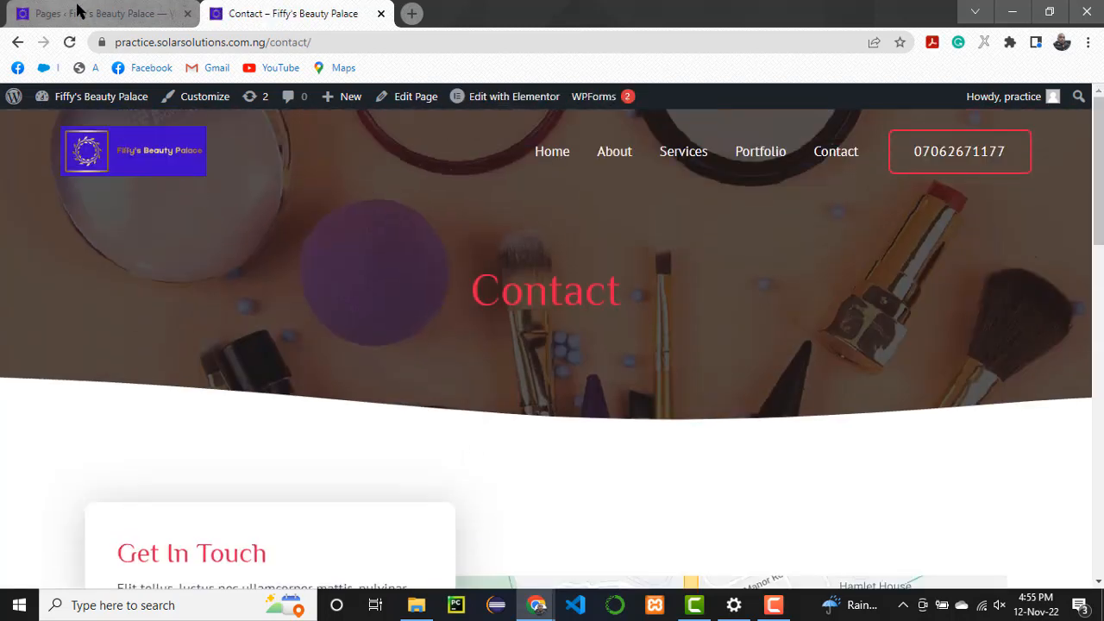
Return to the WordPress list of pages and look through its entries for pages still needing customization.
click(49, 12)
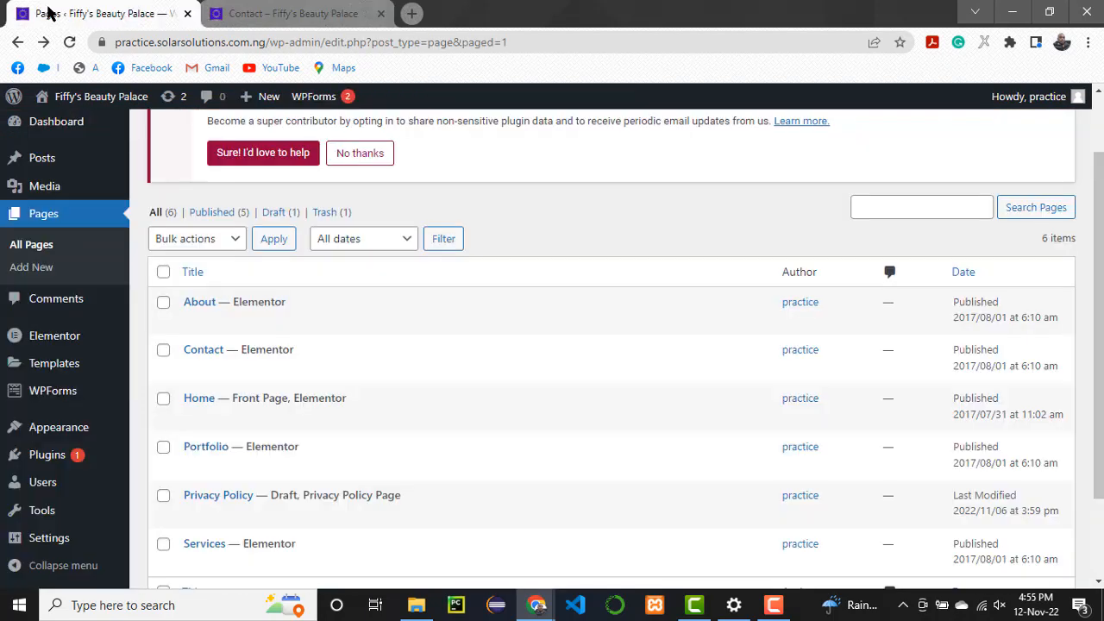
scroll(302, 534, down, 2)
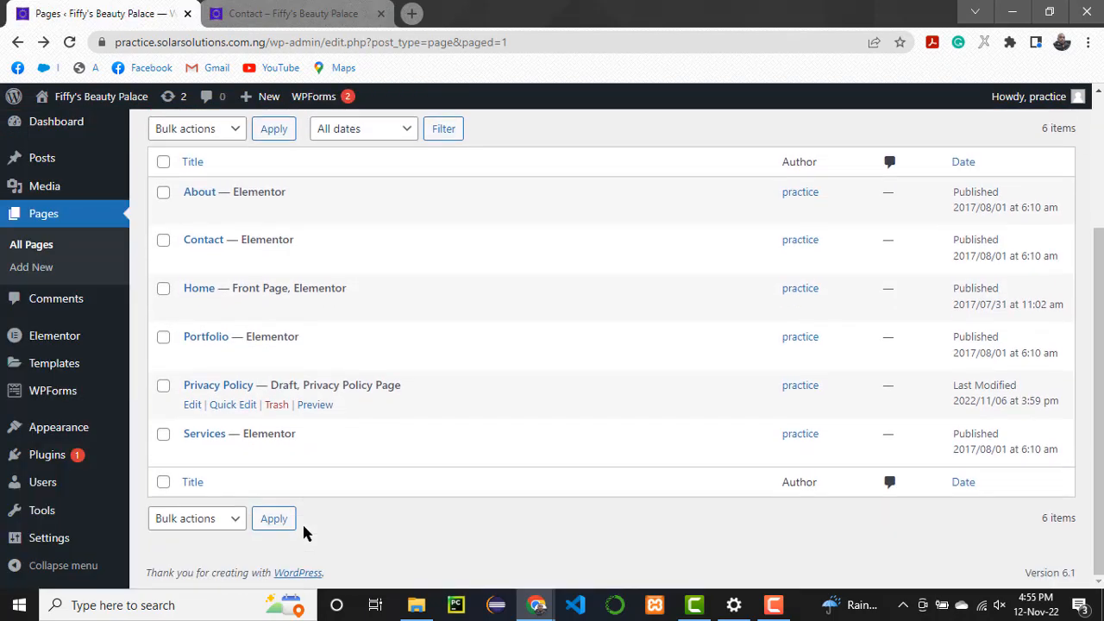
scroll(302, 534, up, 4)
scroll(304, 535, down, 2)
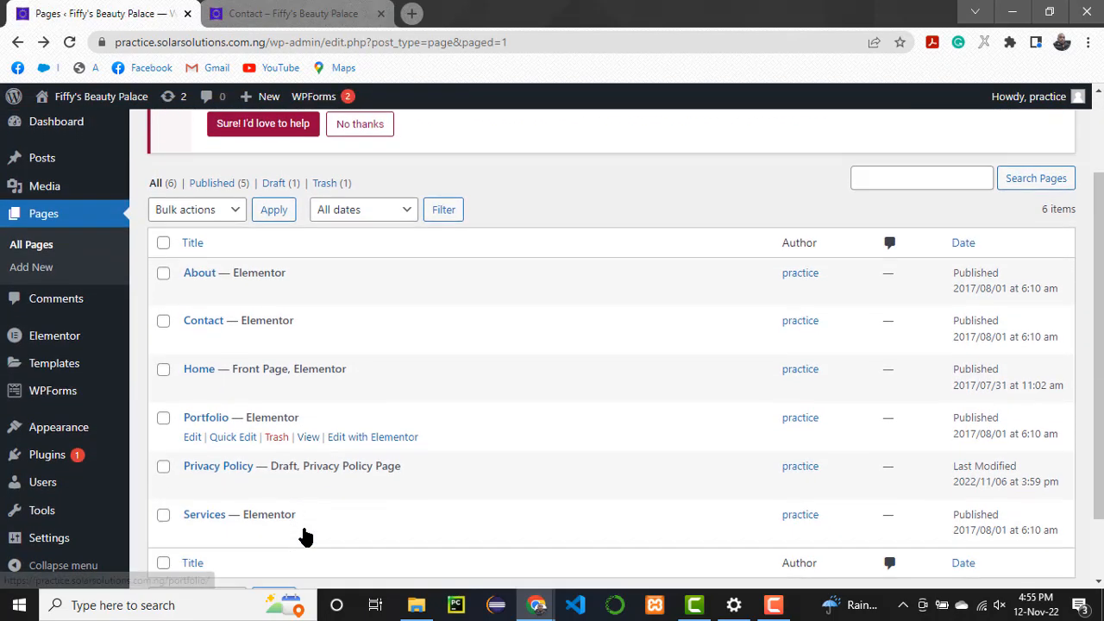
scroll(304, 534, up, 2)
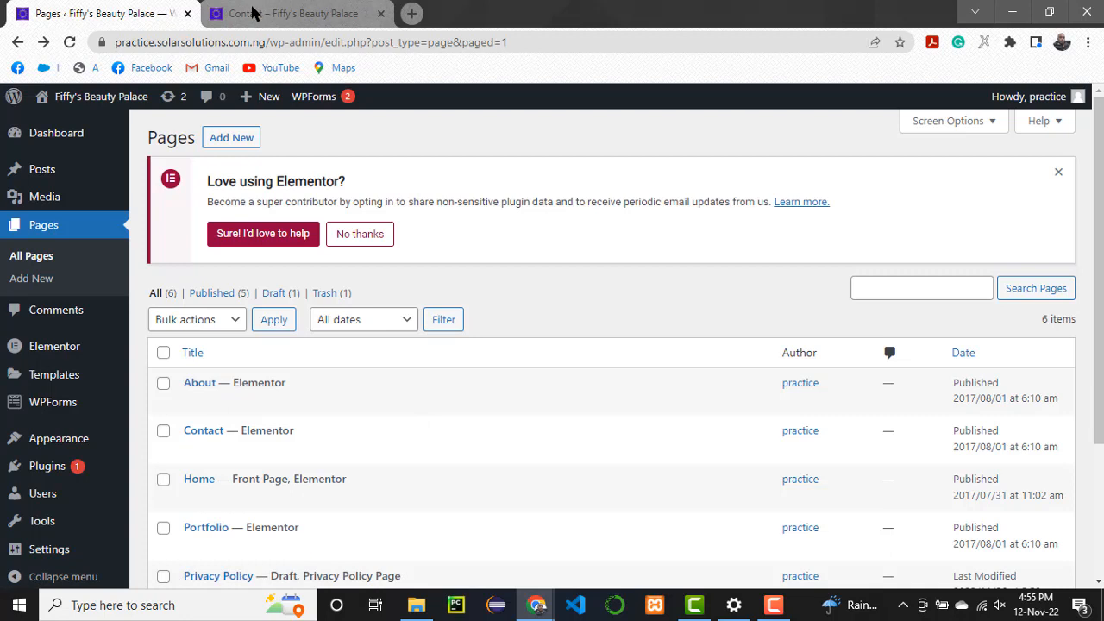
Switch back to the live Contact page and review it from the banner down to the footer.
click(254, 13)
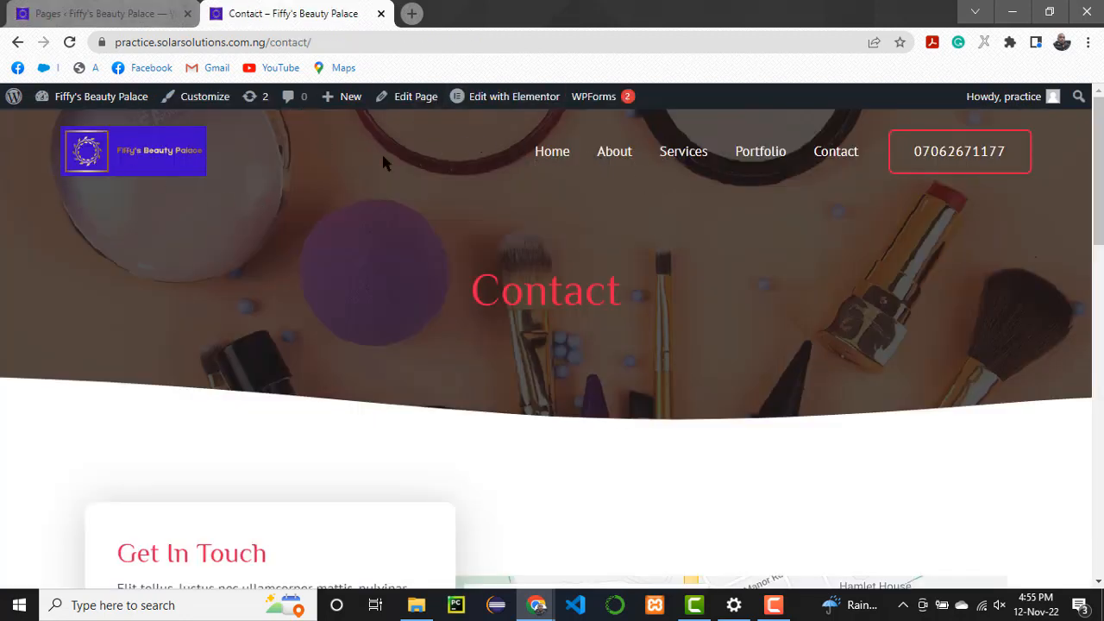
scroll(498, 339, down, 10)
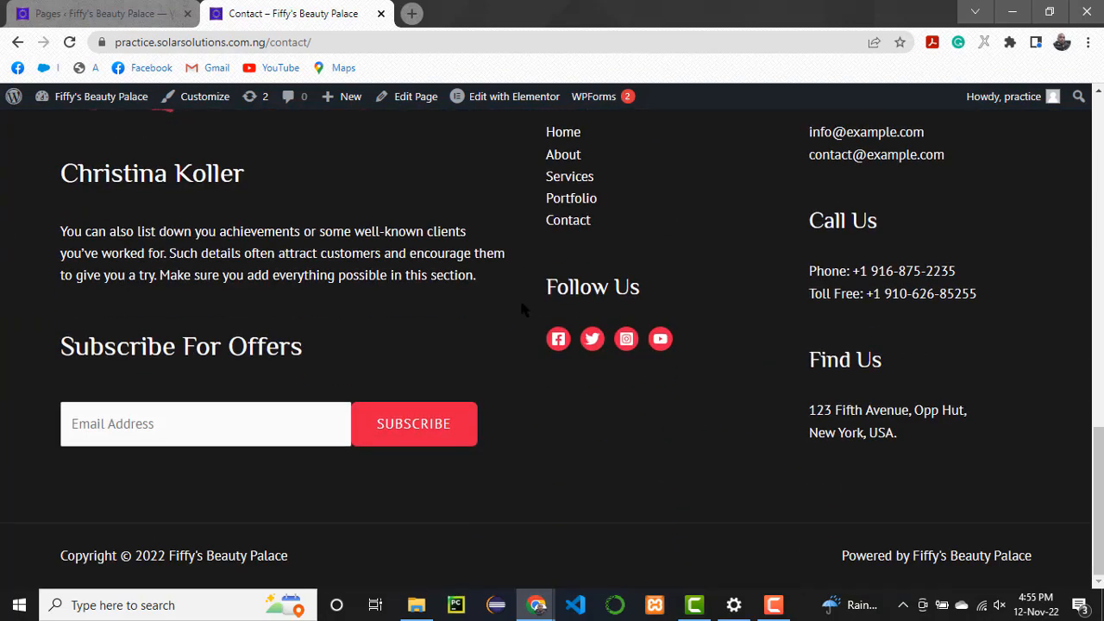
scroll(520, 309, up, 10)
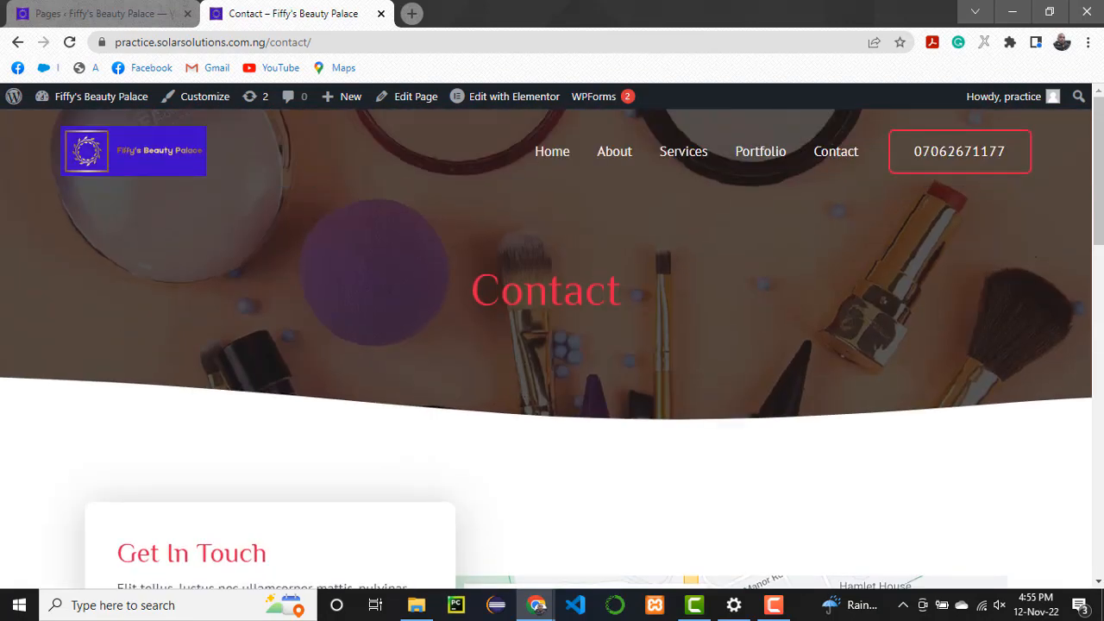